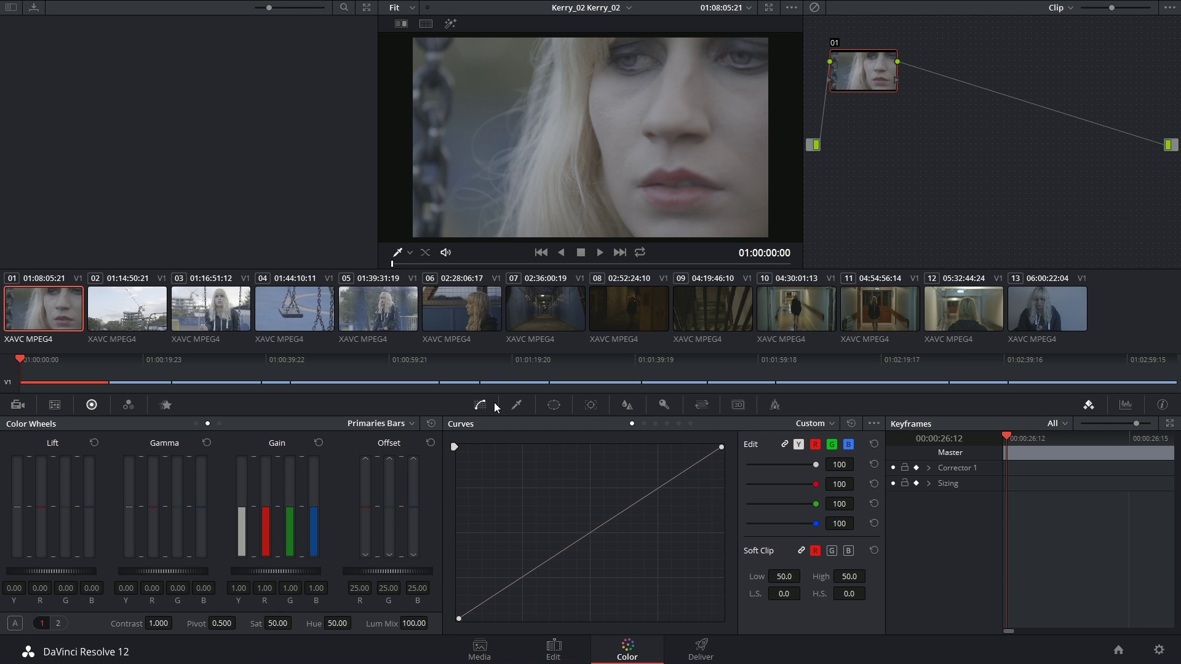
Open the Window palette and add an extra circular window to the window list.
click(554, 404)
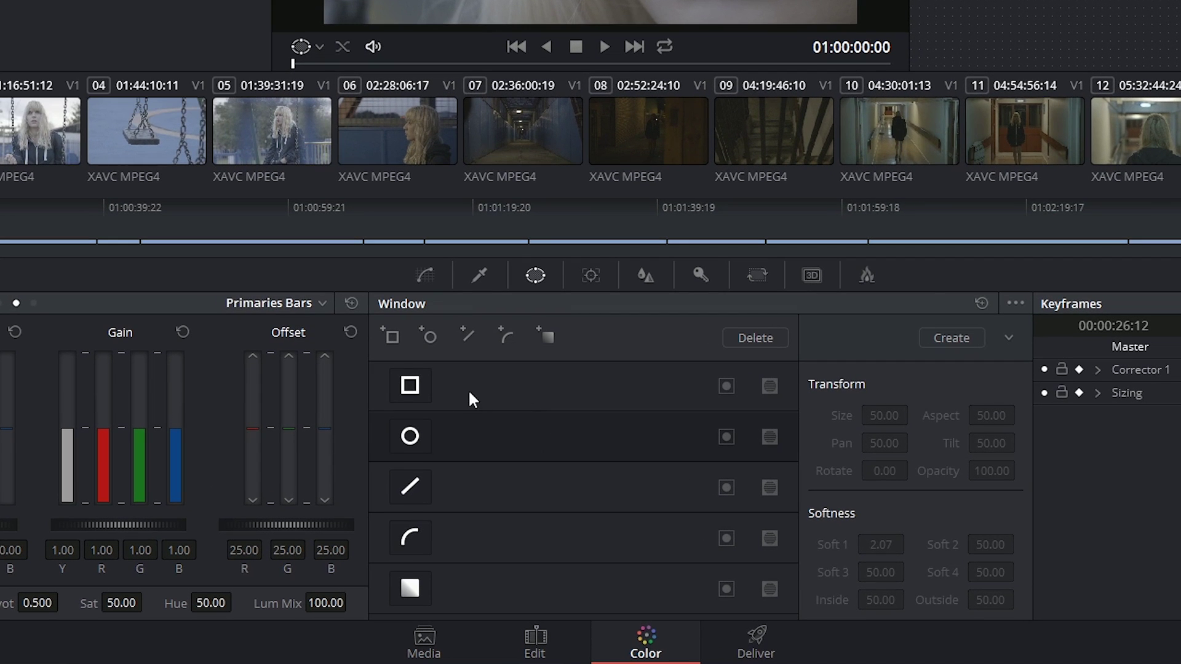
click(468, 387)
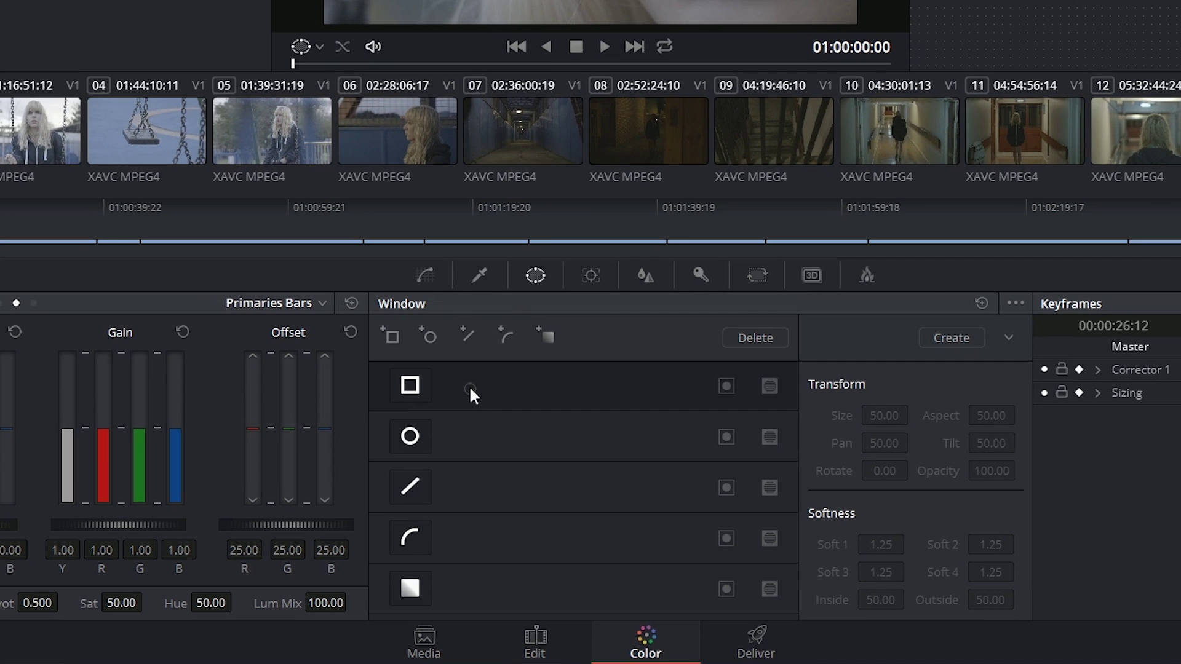
click(462, 440)
click(463, 493)
click(428, 335)
click(458, 388)
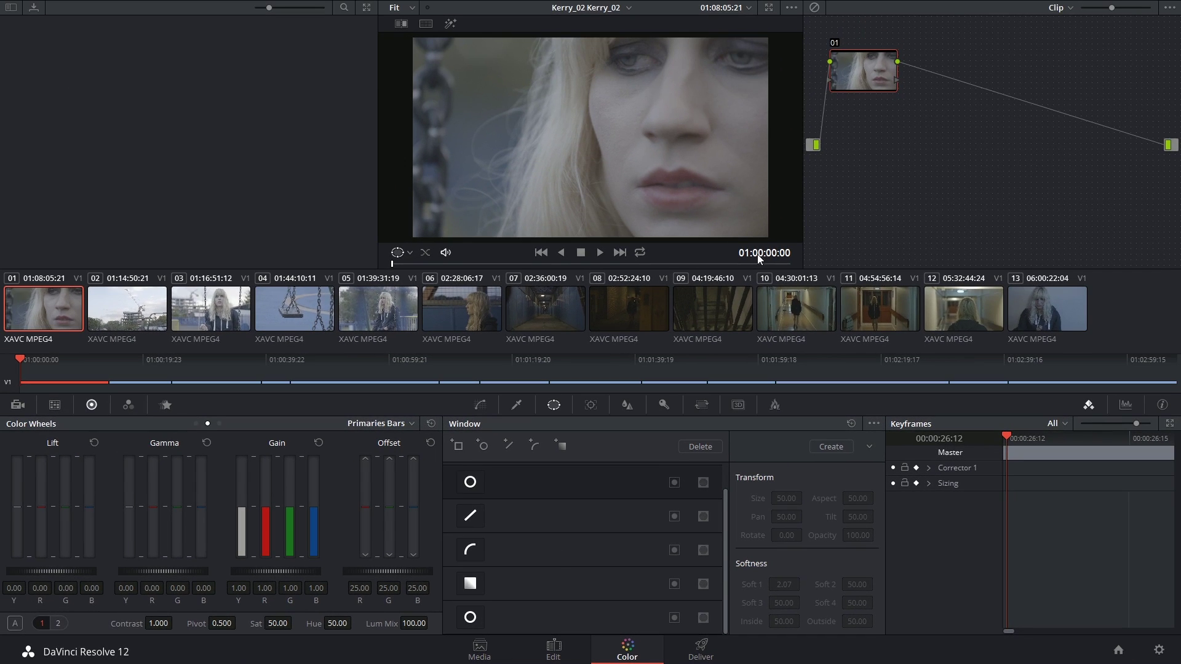
Turn on the circular window on node 01, preview its isolated area with Highlight, and switch both off again.
drag(870, 74, 871, 81)
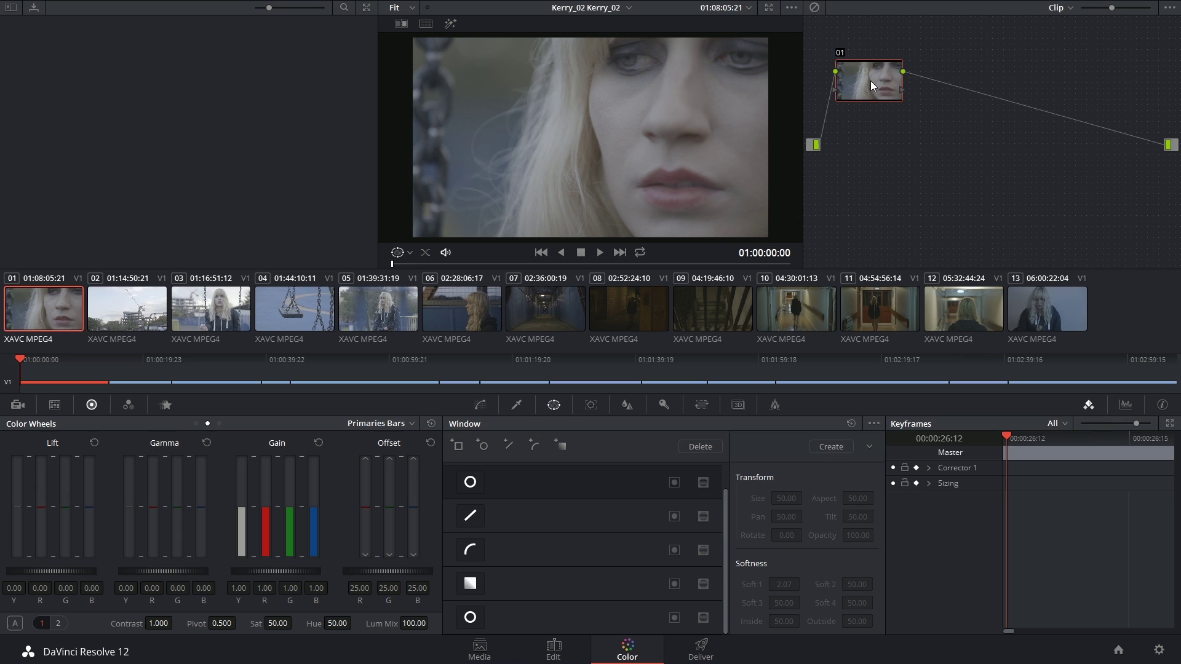
click(470, 482)
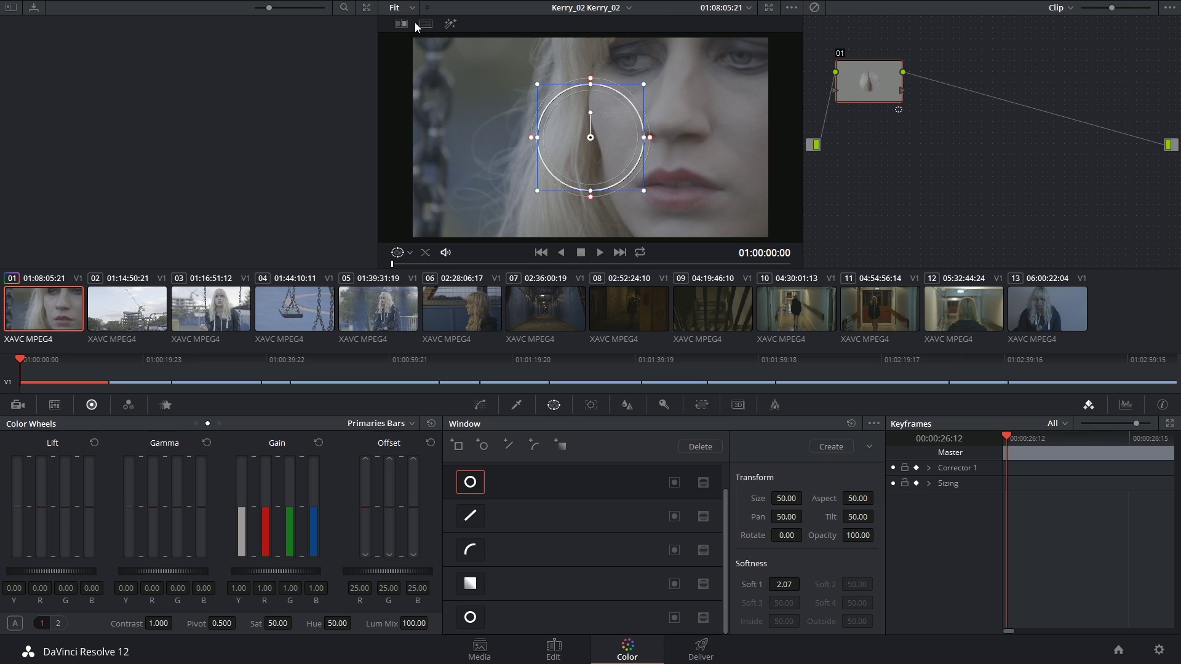
click(449, 25)
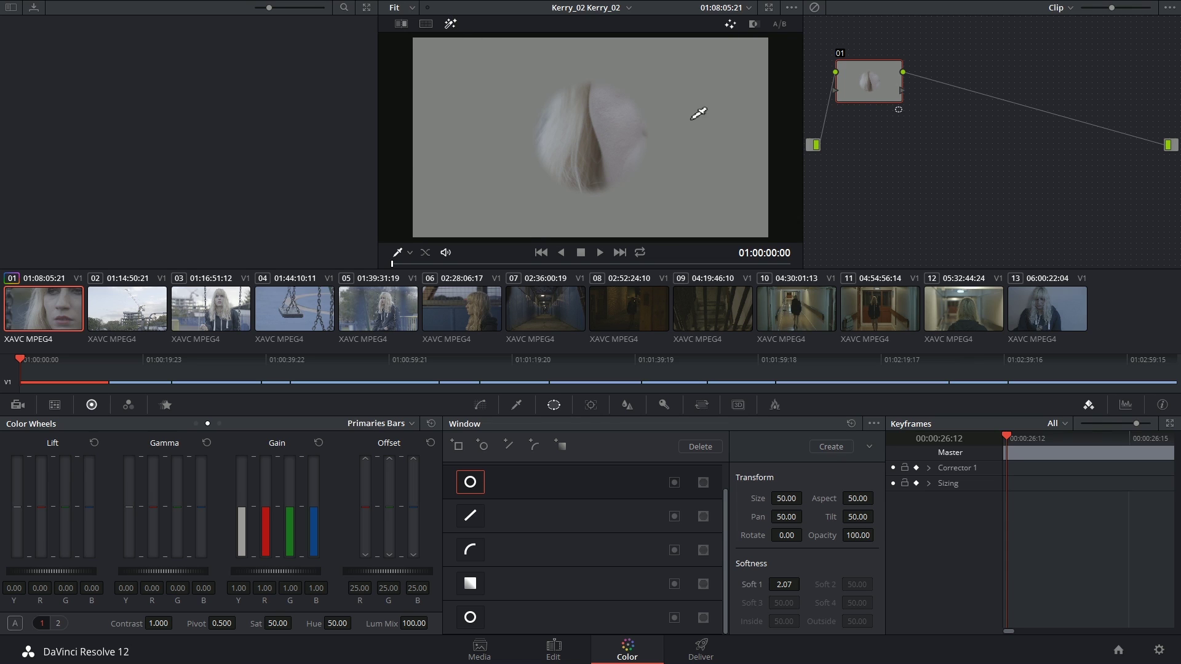
key(shift+h)
click(470, 483)
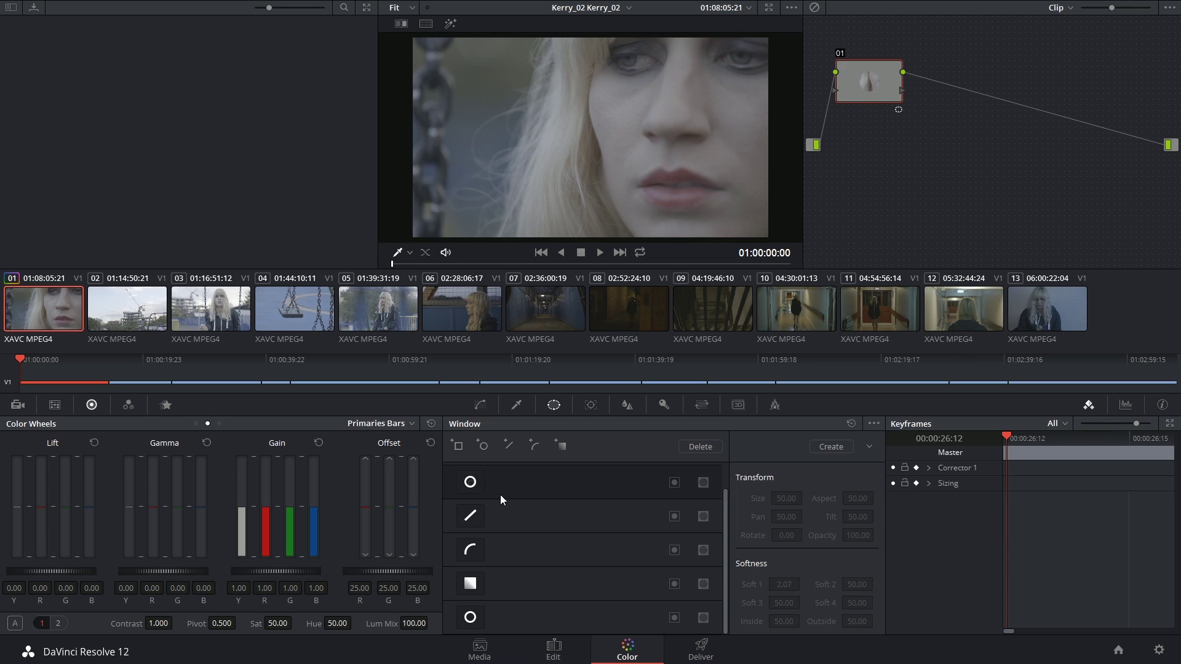
Move node 01 slightly down in the node graph and add a serial node after it.
drag(870, 96, 868, 108)
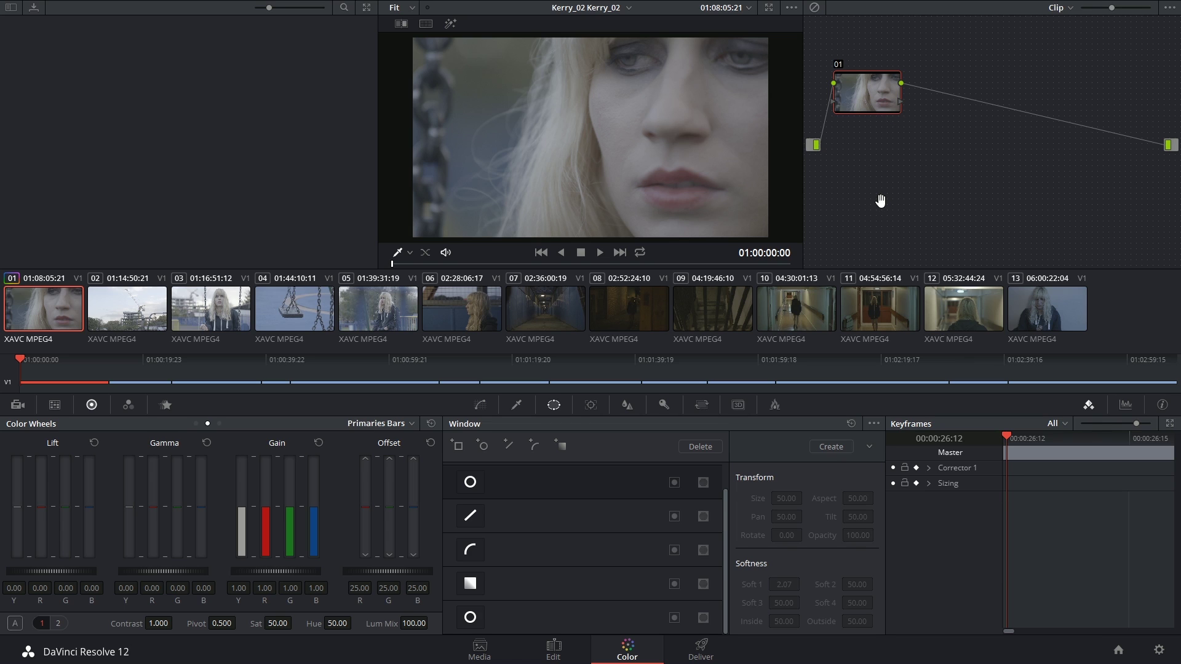
key(alt+s)
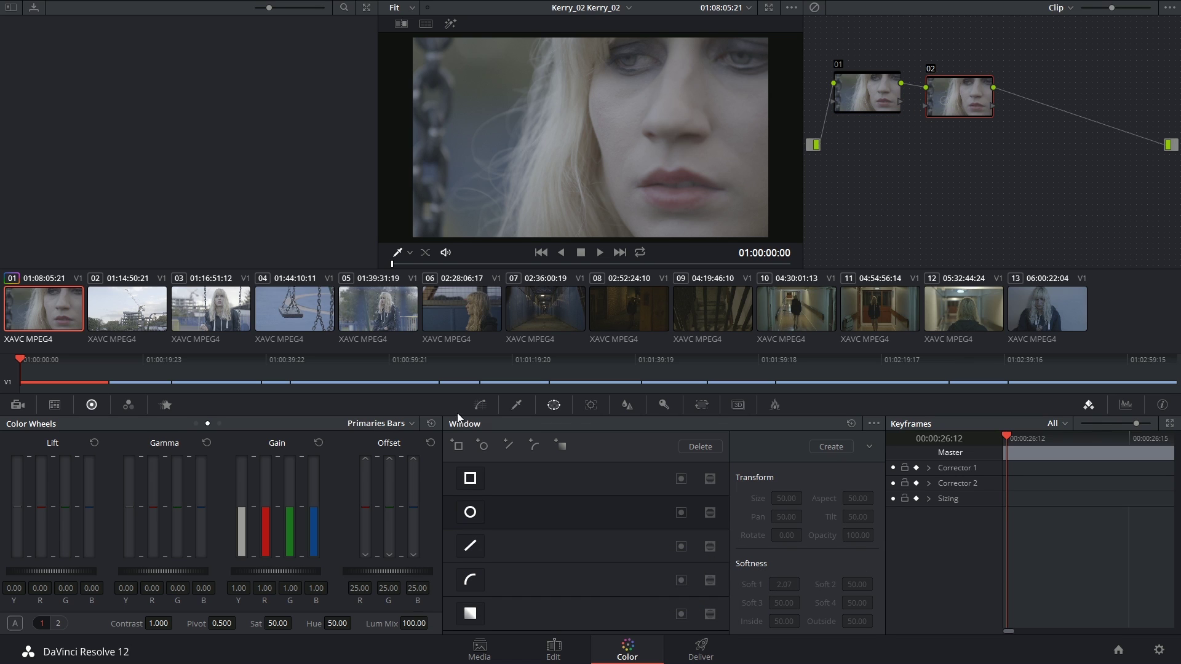
Try the circular and linear windows on node 02, switching each one on and off again.
click(470, 512)
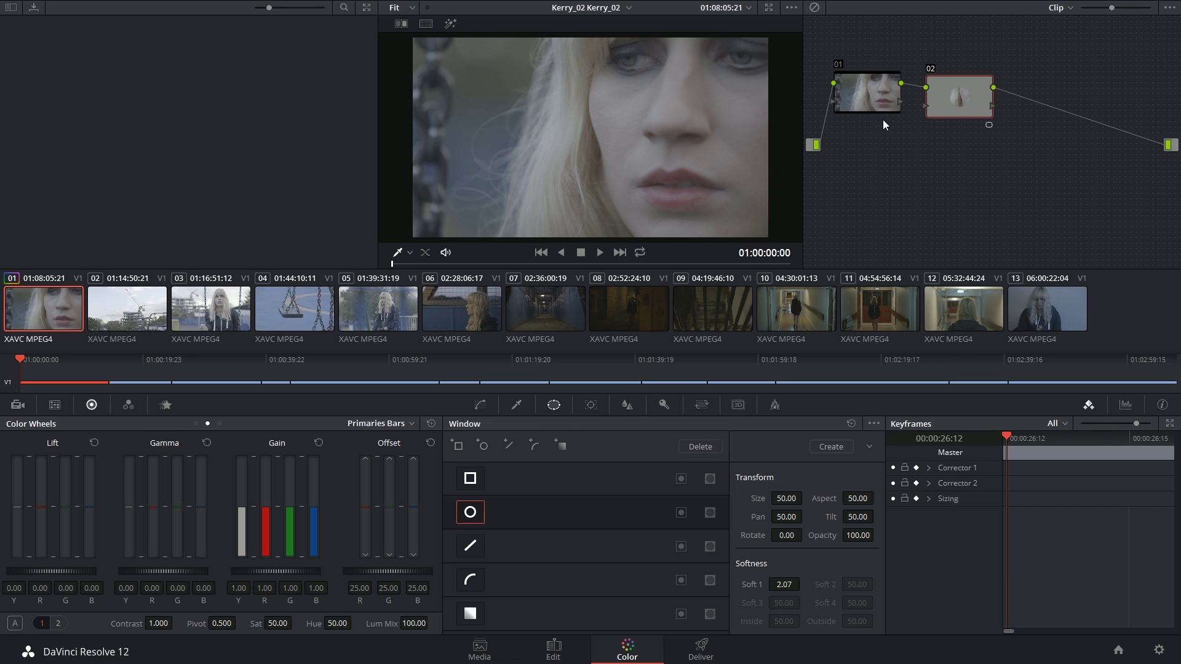
click(471, 479)
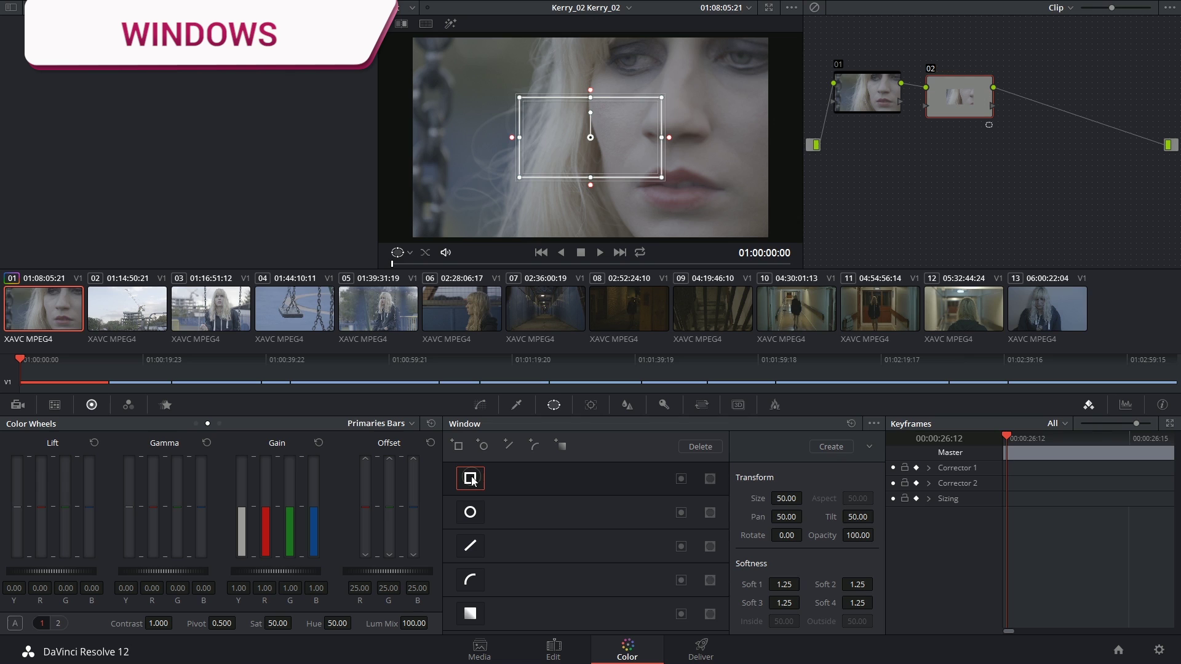
click(470, 479)
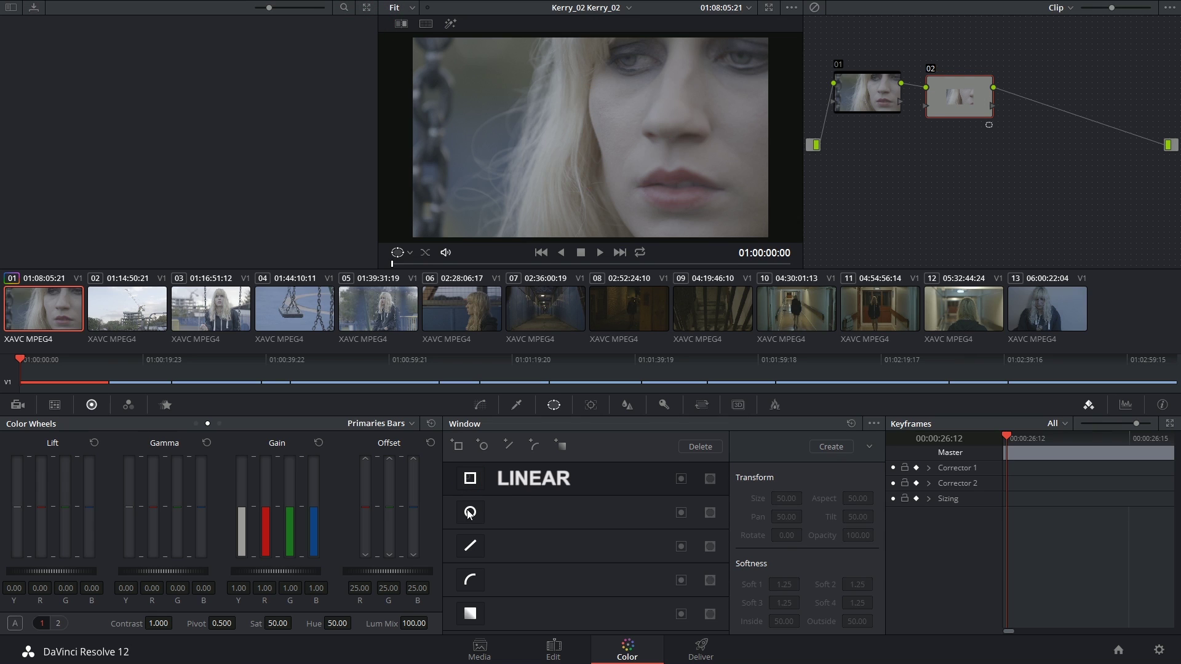
click(470, 511)
click(470, 512)
Try the polygonal window on node 02 by pulling its lower-right corner slightly down, and switch the window off.
click(470, 545)
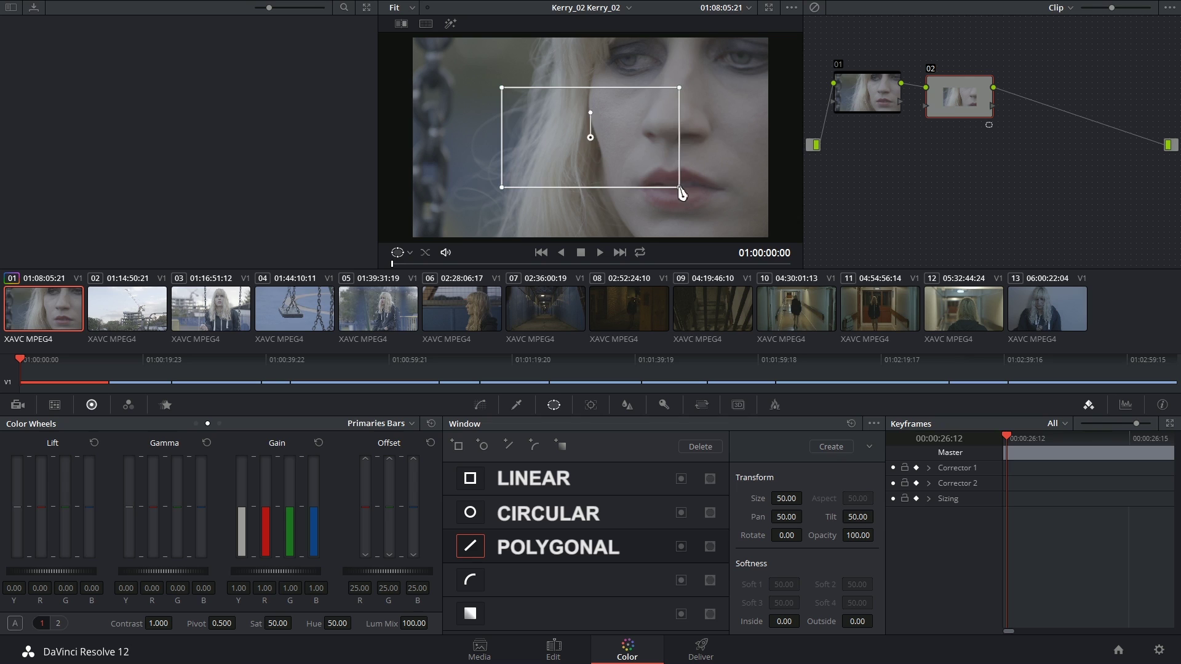
mouse_move(679, 188)
mouse_down()
mouse_move(714, 147)
mouse_move(719, 158)
mouse_move(678, 206)
mouse_up()
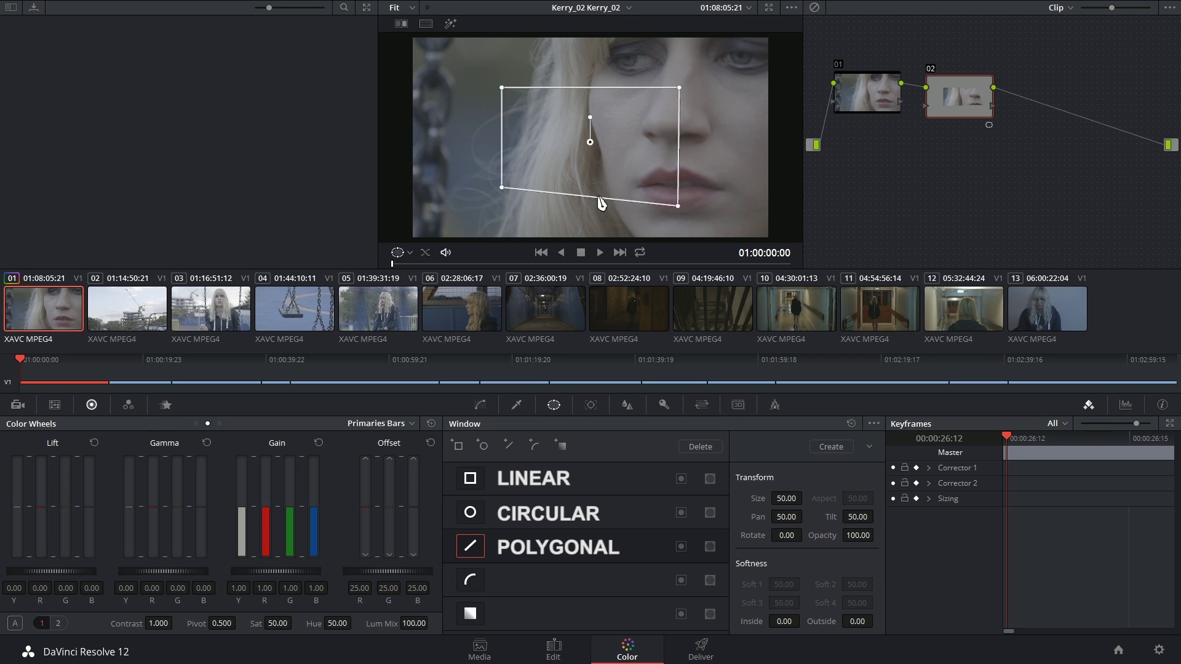
click(469, 546)
Draw a closed six-point power curve window over the hair and cheek, and switch it off.
click(470, 580)
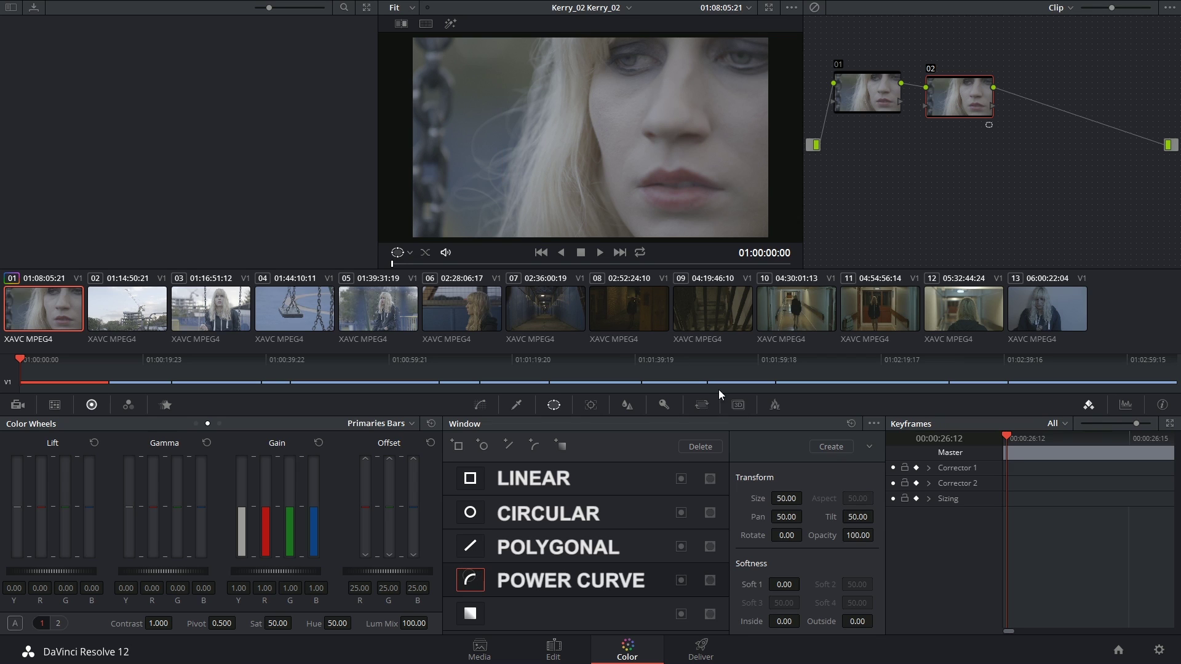
click(501, 110)
click(473, 165)
click(630, 164)
click(644, 96)
click(552, 135)
click(531, 66)
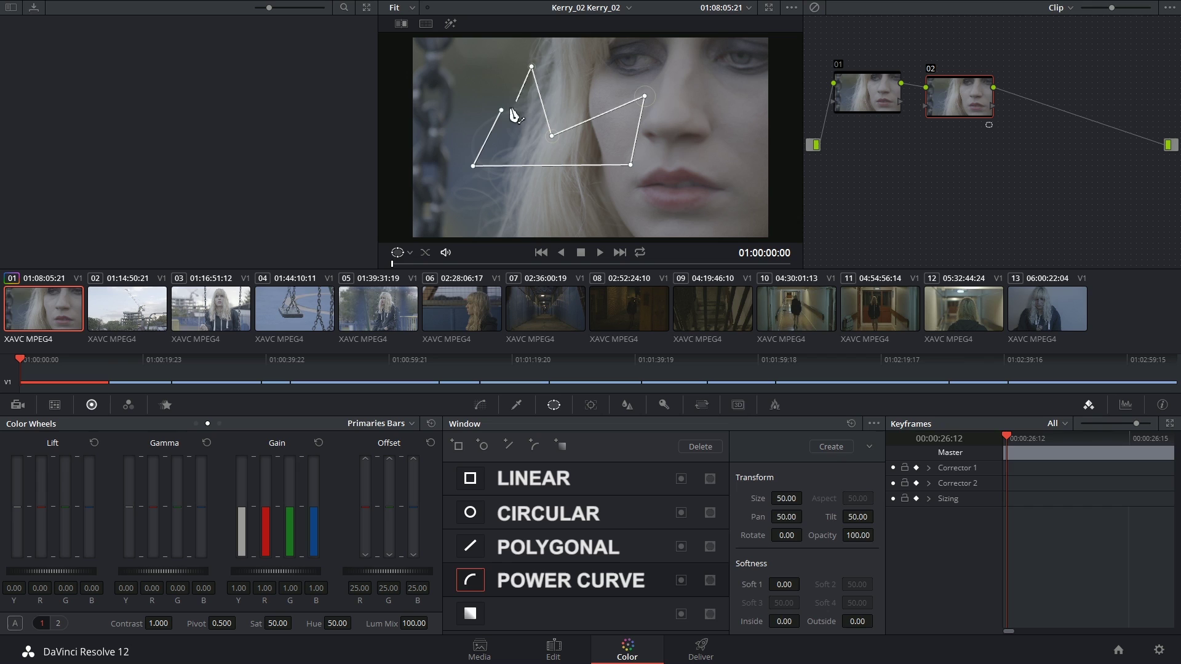
click(501, 110)
click(470, 580)
Preview the gradient window with Highlight at about 3.32 rotation and 3.45 softness, and switch both off again.
click(468, 615)
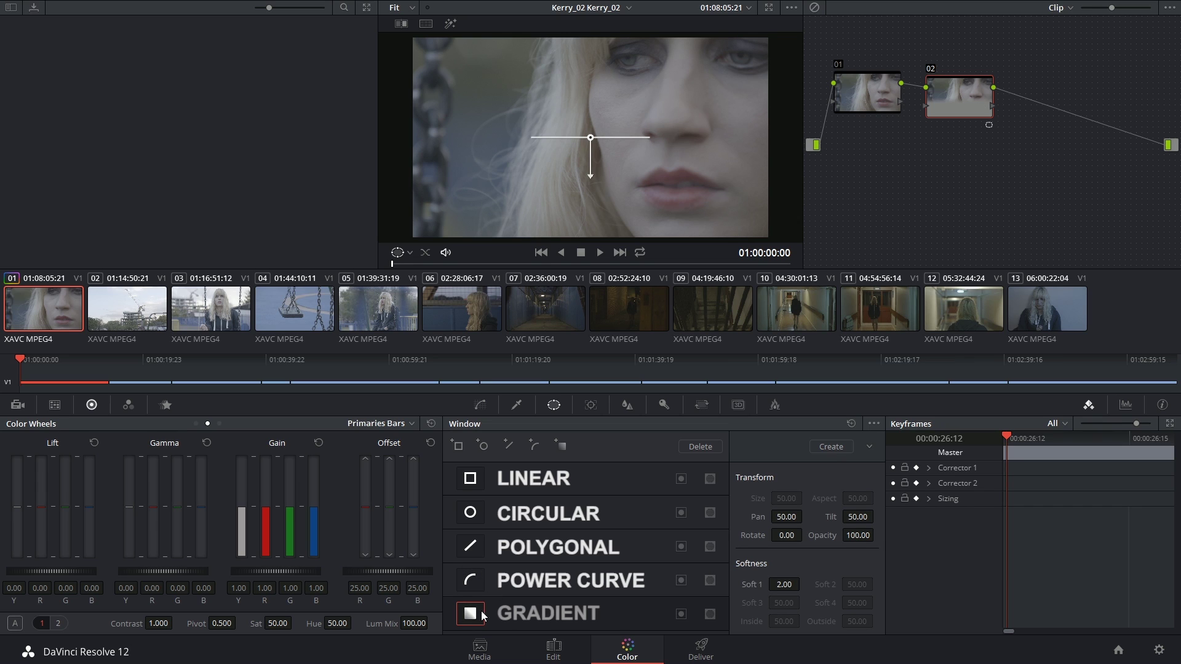
drag(590, 176, 586, 203)
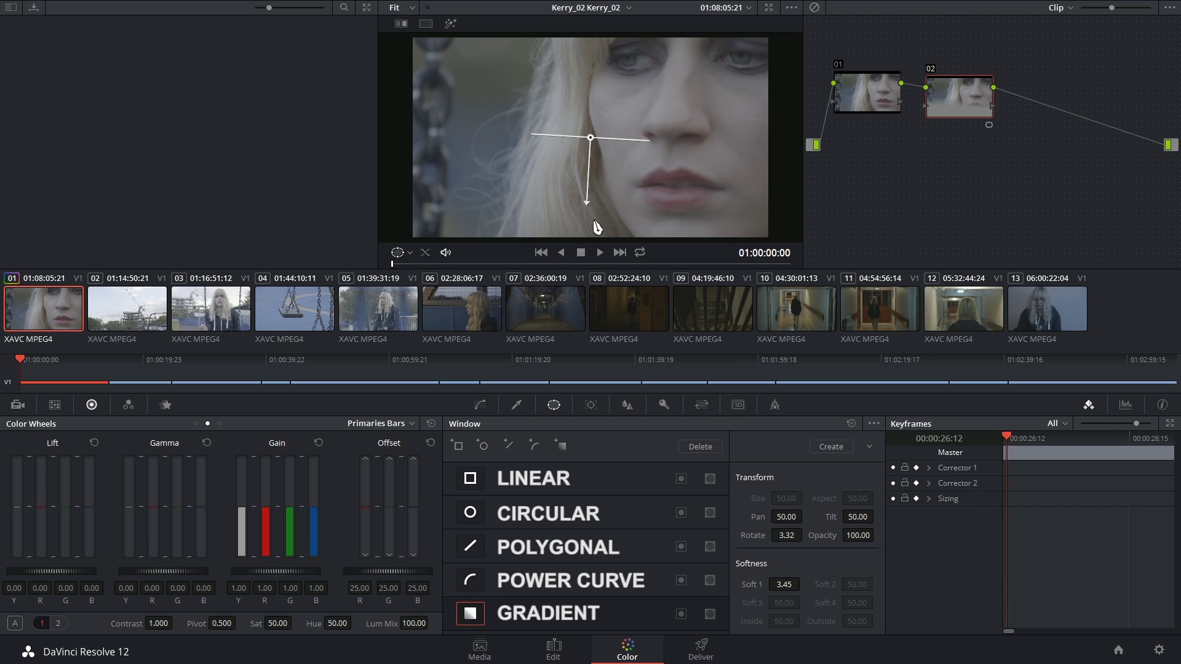
click(452, 24)
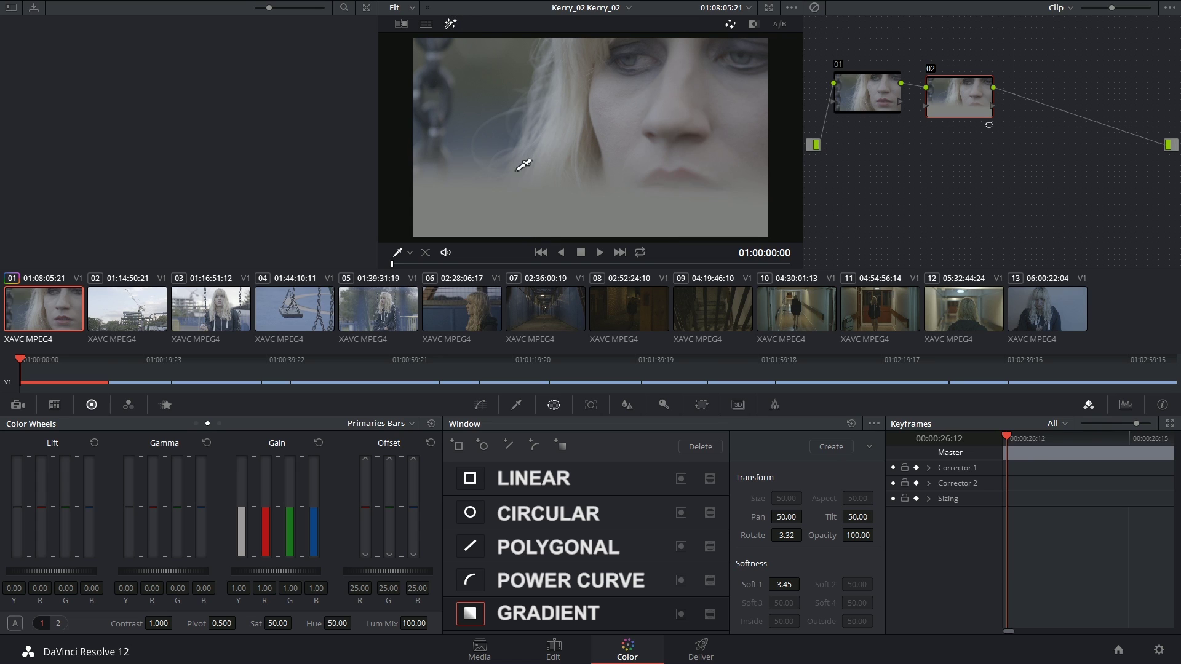
key(shift+h)
click(510, 482)
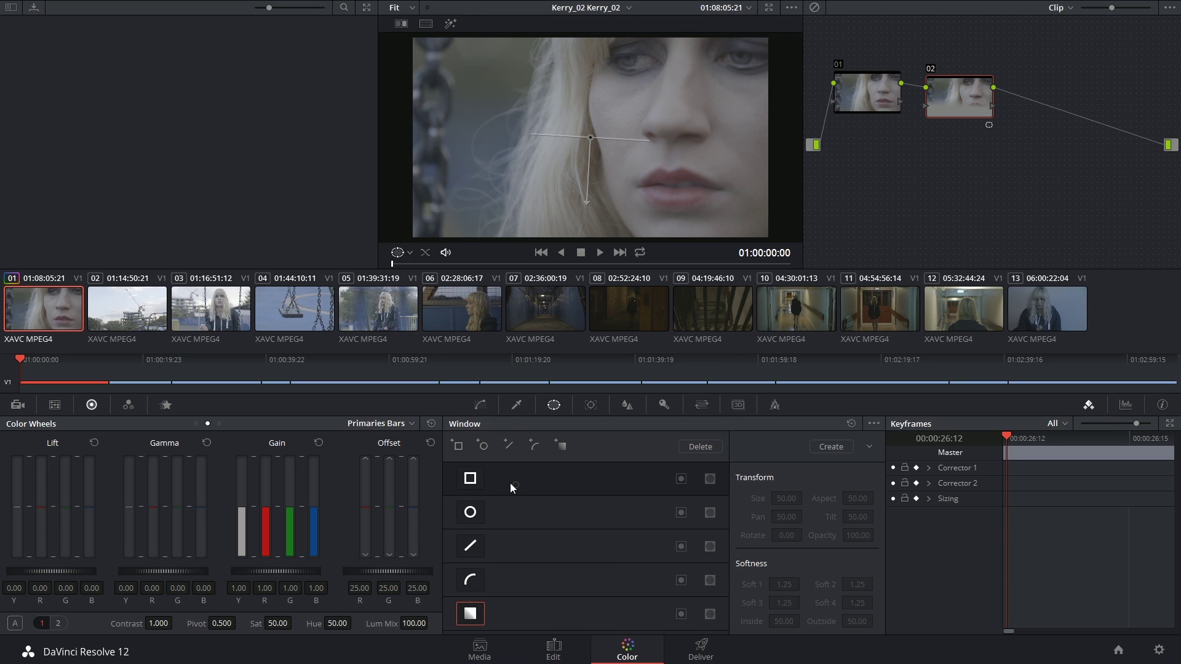
click(463, 614)
Turn on the linear window on node 02 and name it Kerry_Box.
click(467, 483)
double_click(534, 475)
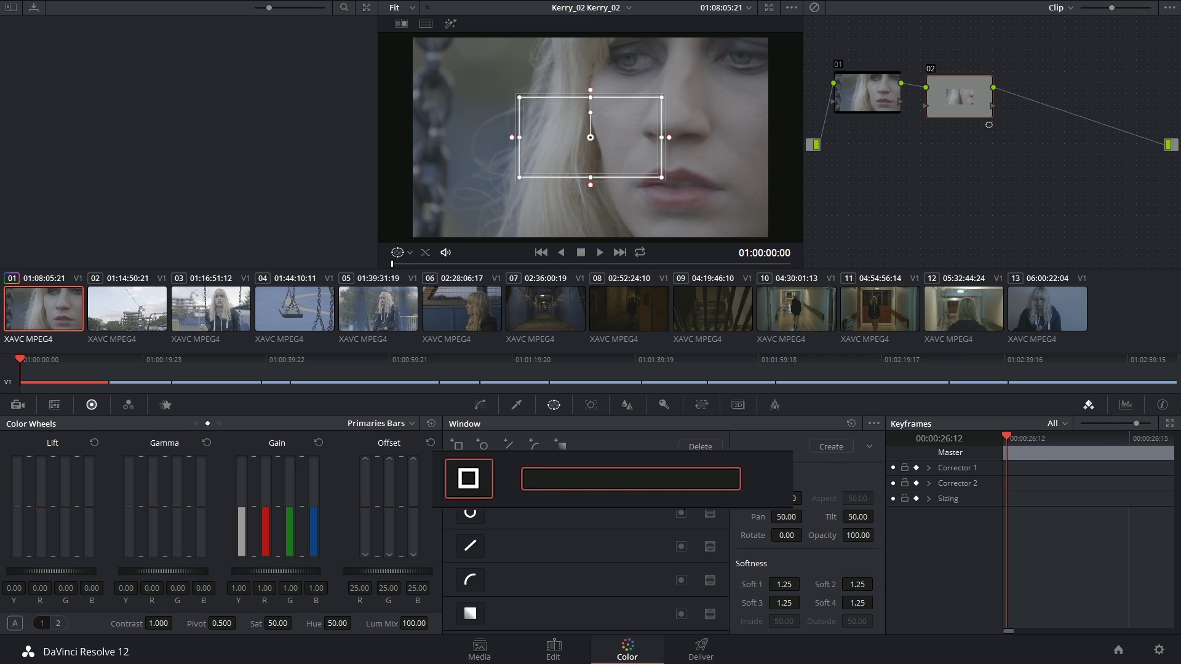
text(Kerry_Box)
key(Return)
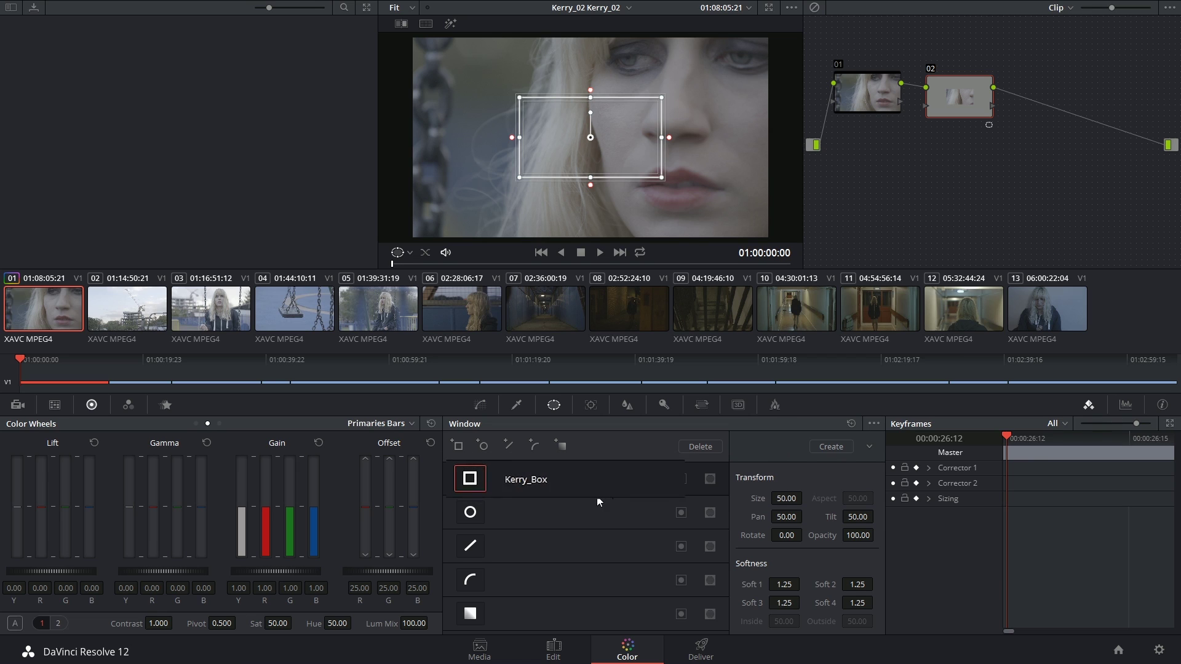
Turn on Highlight in its colour-on-grey mode and switch to the enlarged viewer.
click(450, 23)
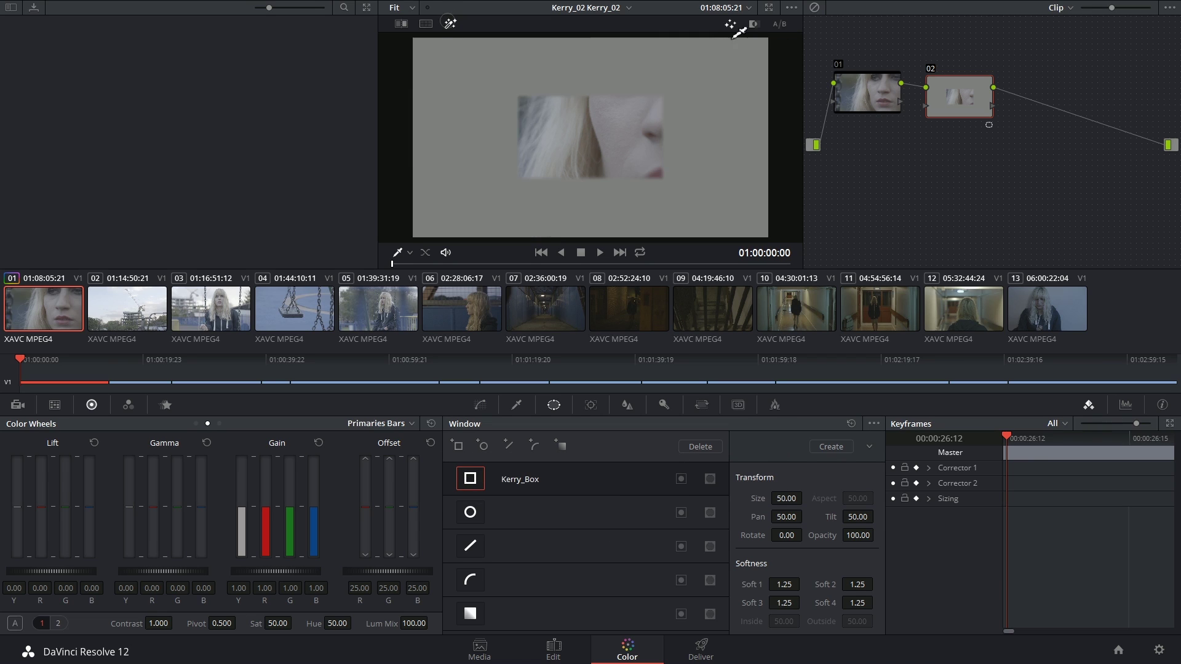
click(754, 24)
click(731, 28)
key(alt+f)
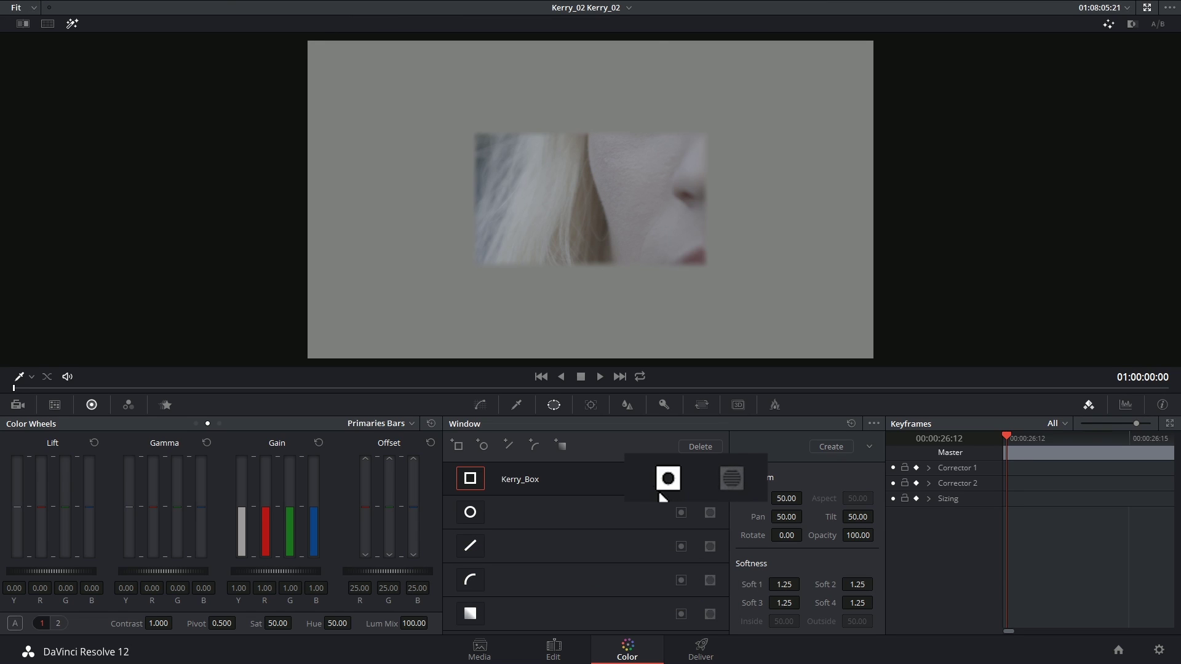
Try inverting the Kerry_Box window and switching it to mask mode.
click(665, 477)
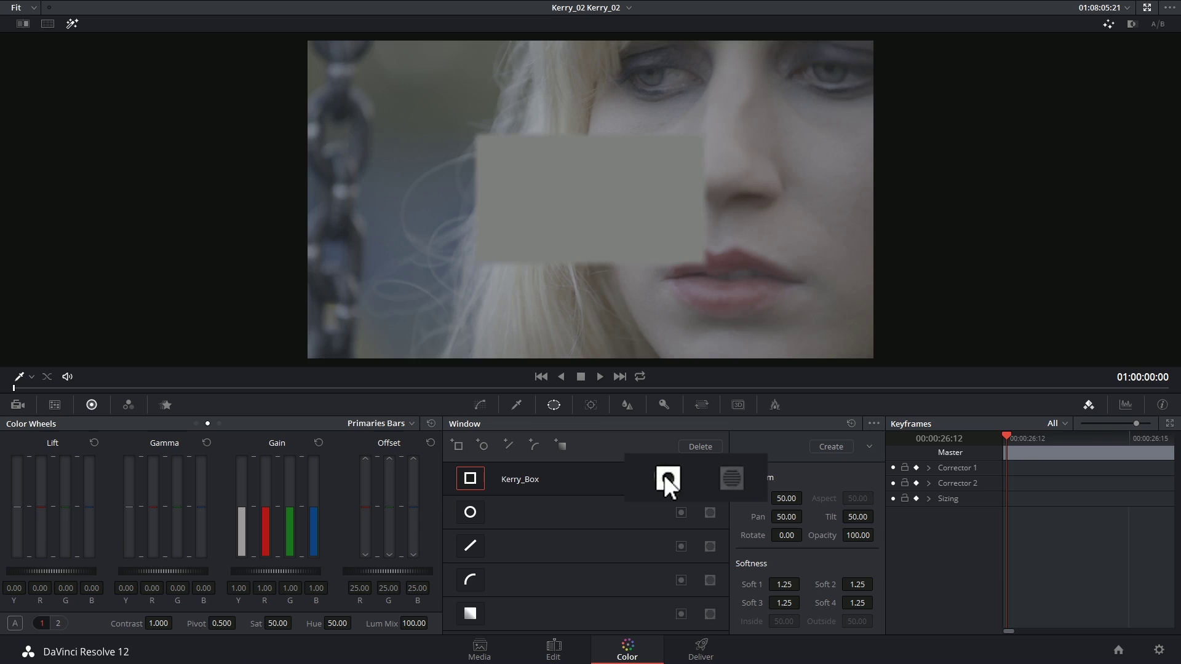
click(733, 486)
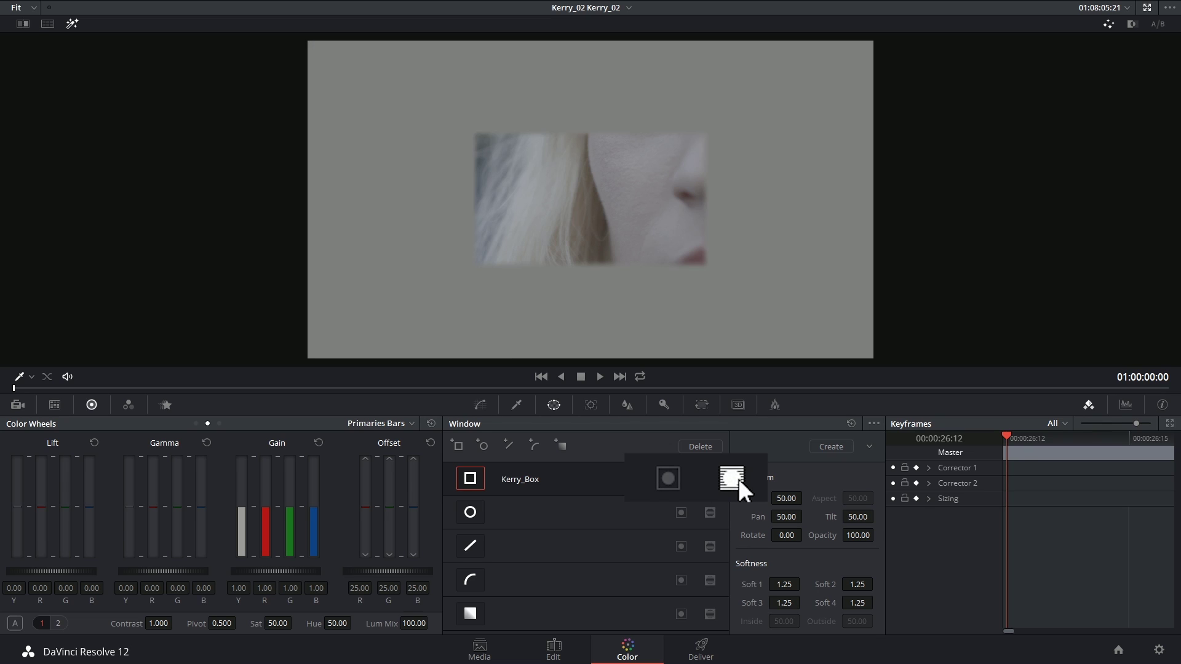
click(734, 478)
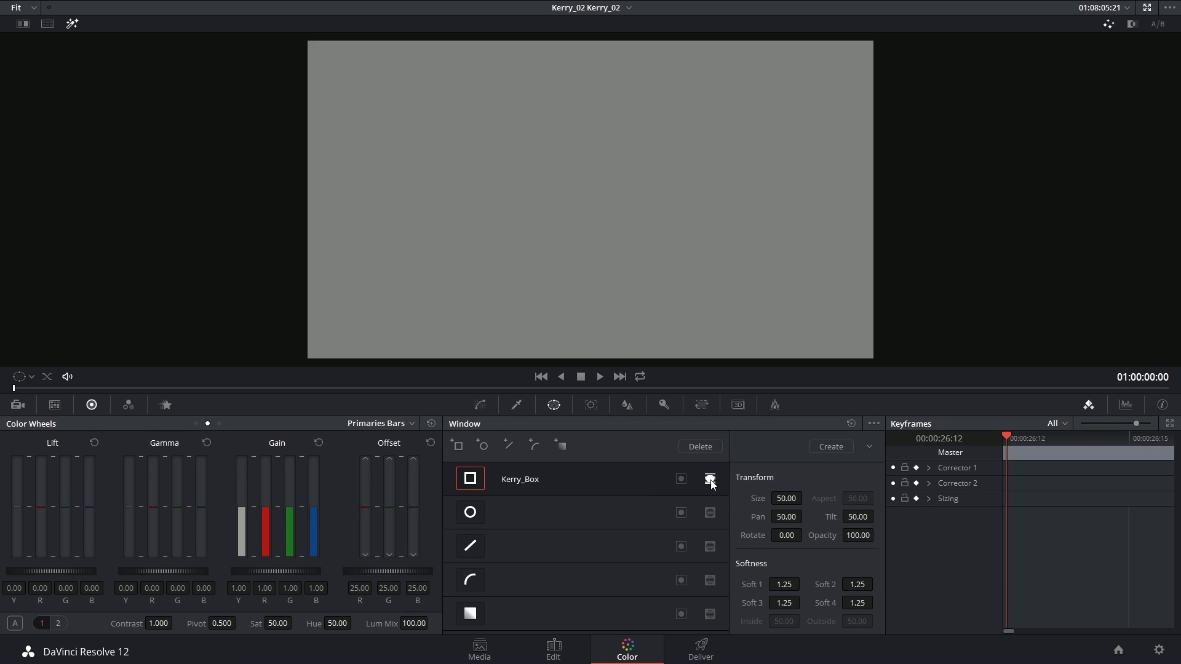
Turn on the circular window, enlarge it well beyond the Kerry_Box rectangle, and compare the picture with the circle off and on.
click(470, 512)
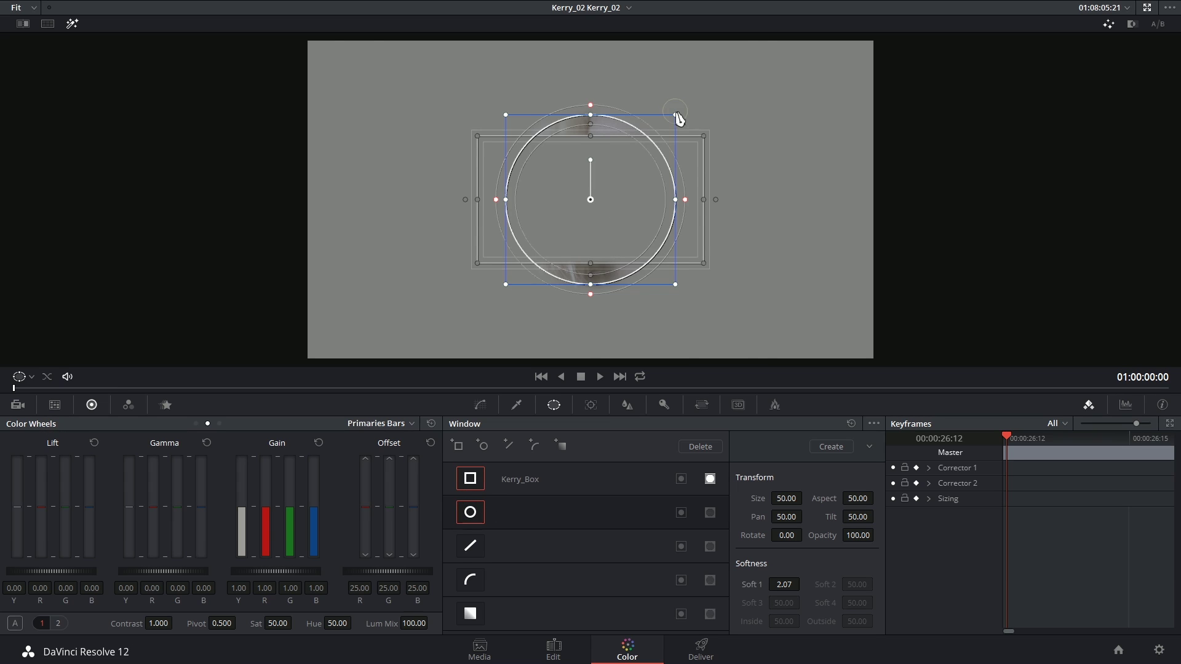
drag(678, 118, 830, 52)
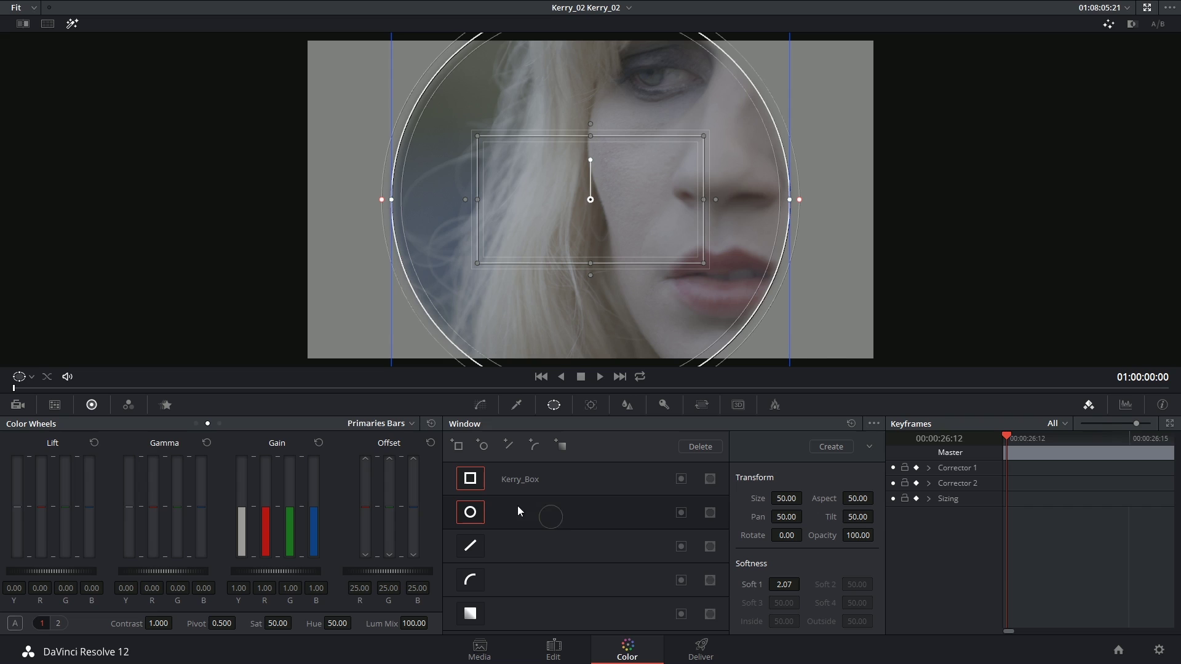
click(478, 517)
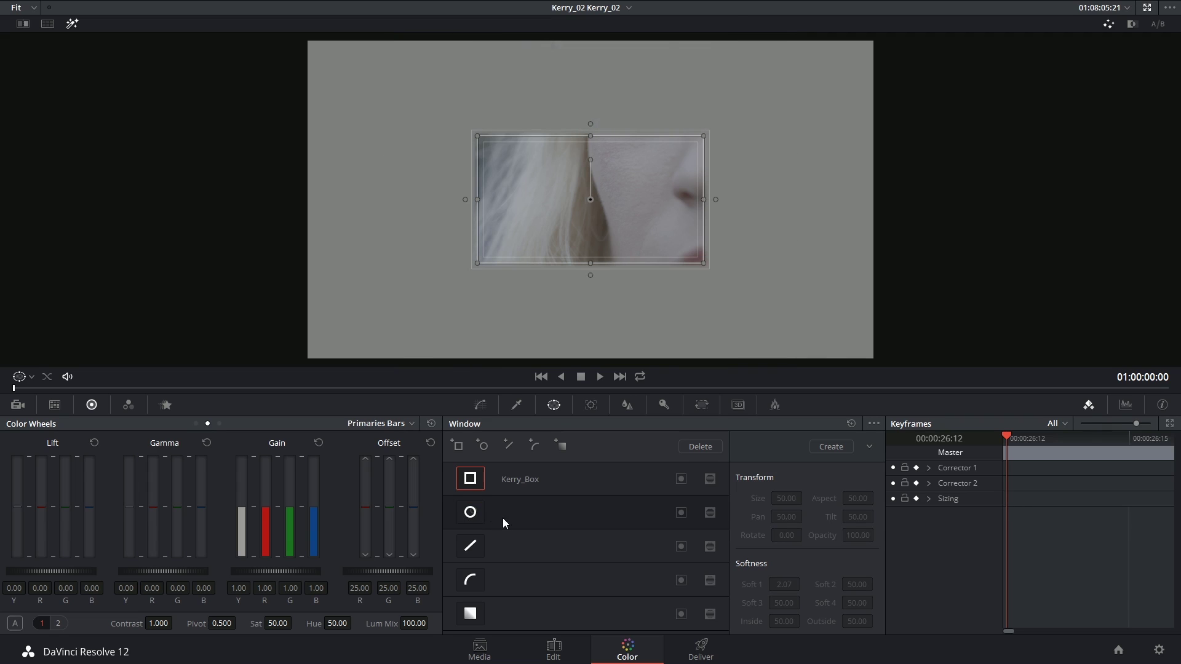
click(472, 520)
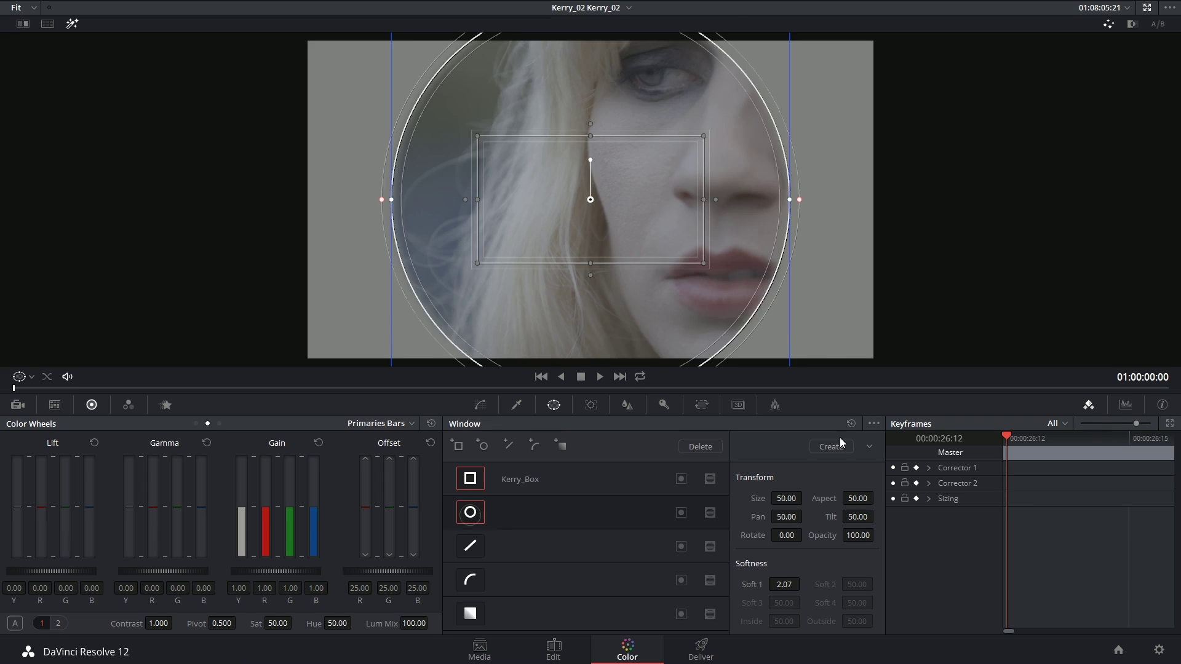
Reset the selected circular window and delete the extra linear window at the end of the window list.
click(874, 423)
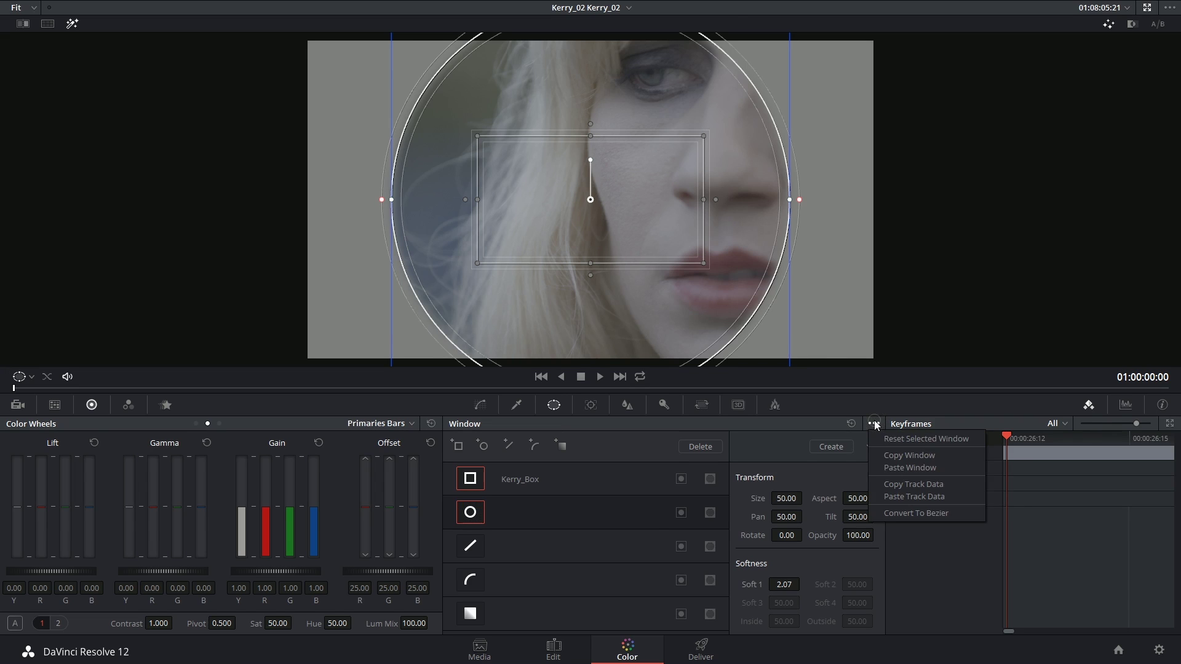
click(910, 441)
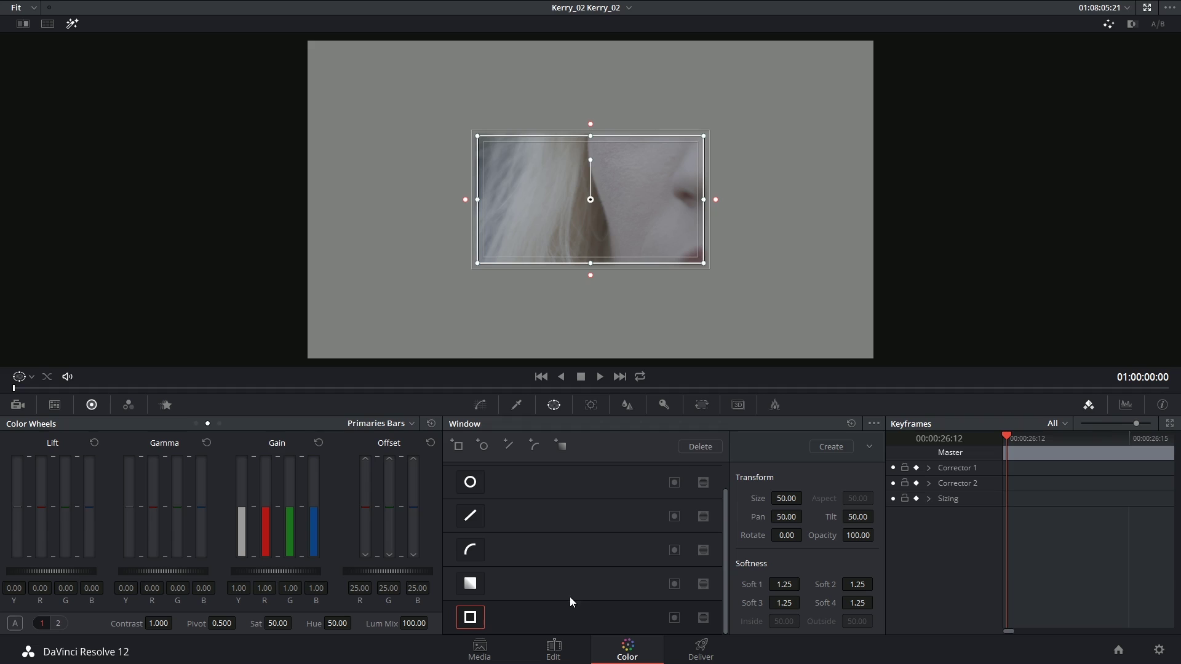
click(705, 447)
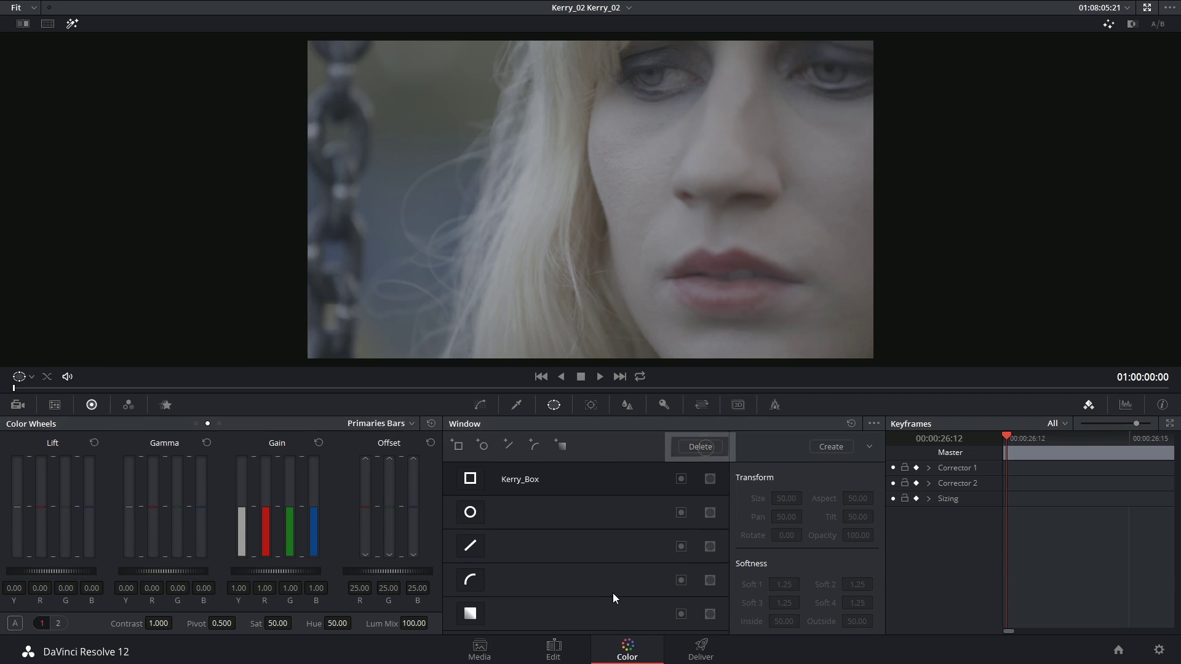
Try to delete the default circular window from the window list.
click(565, 519)
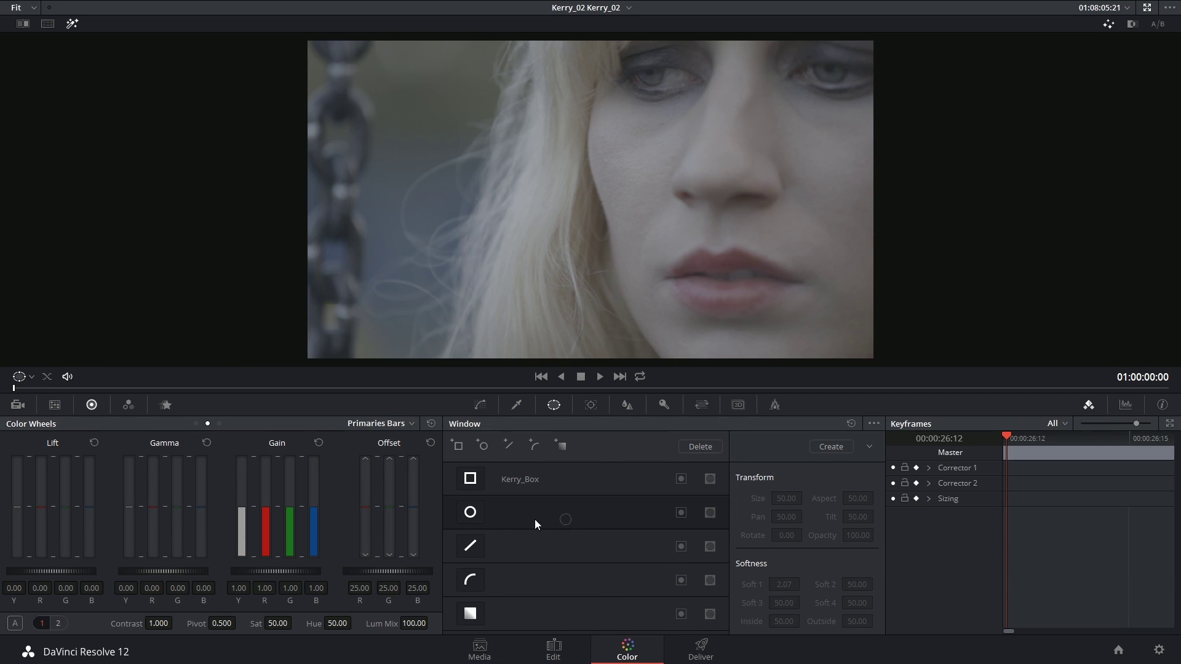
click(714, 448)
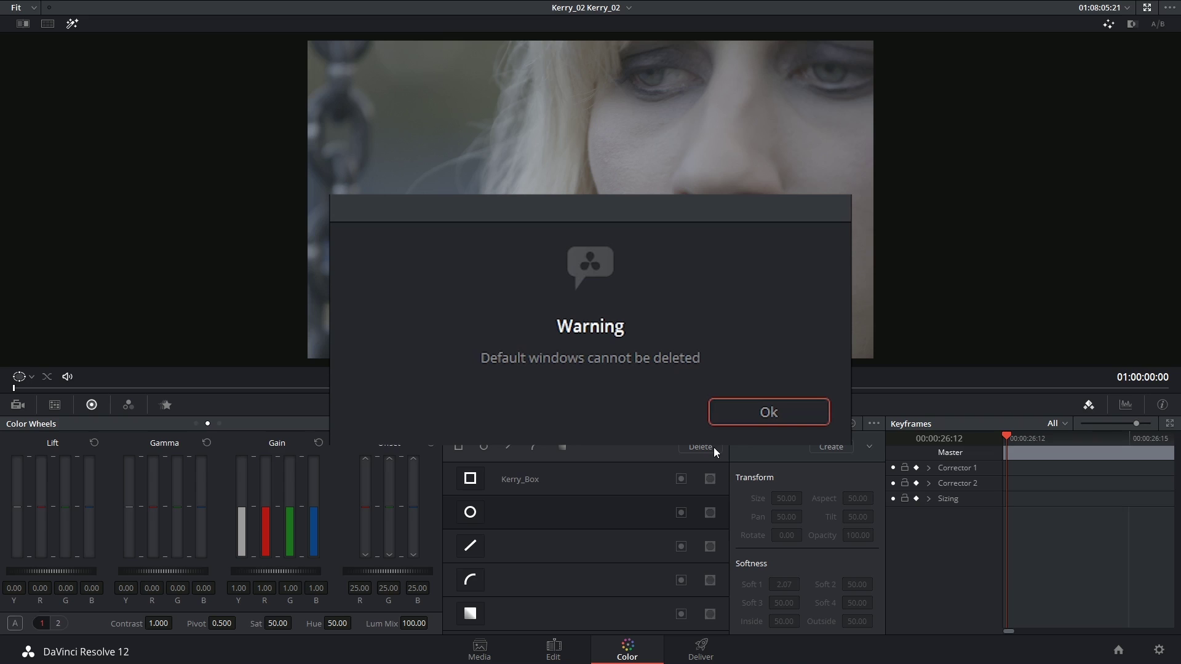
click(772, 415)
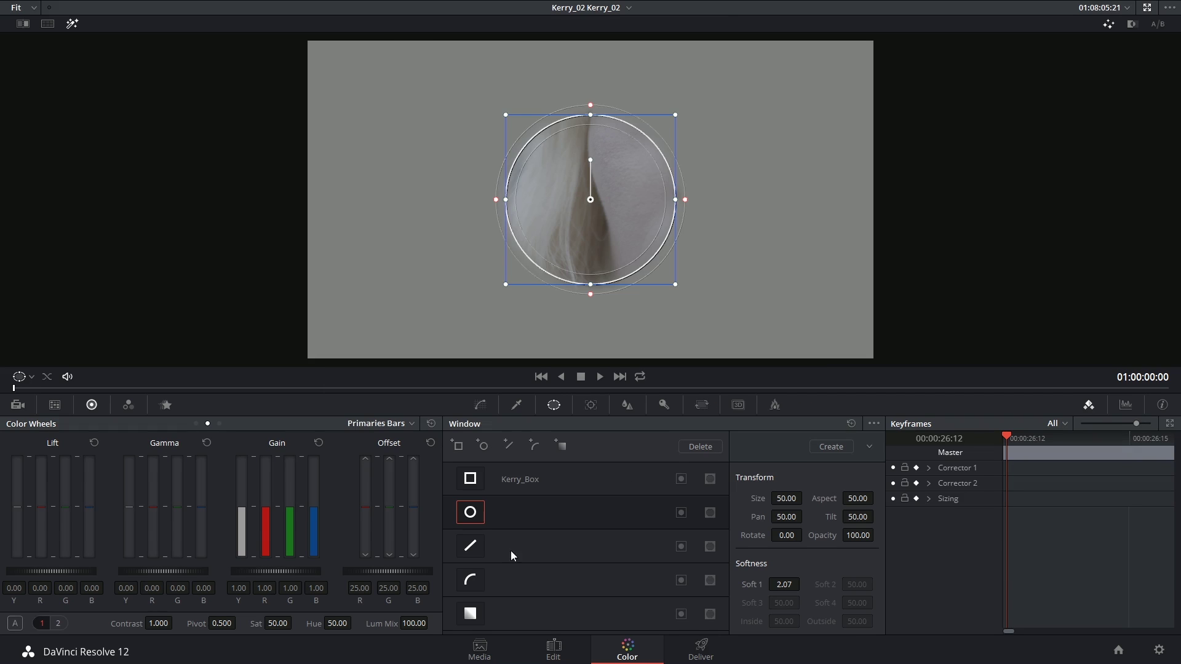
Stretch the circular window over the face at about 51.3 size, 56.7 aspect and 6.0 softness, and preview it with Highlight.
click(76, 24)
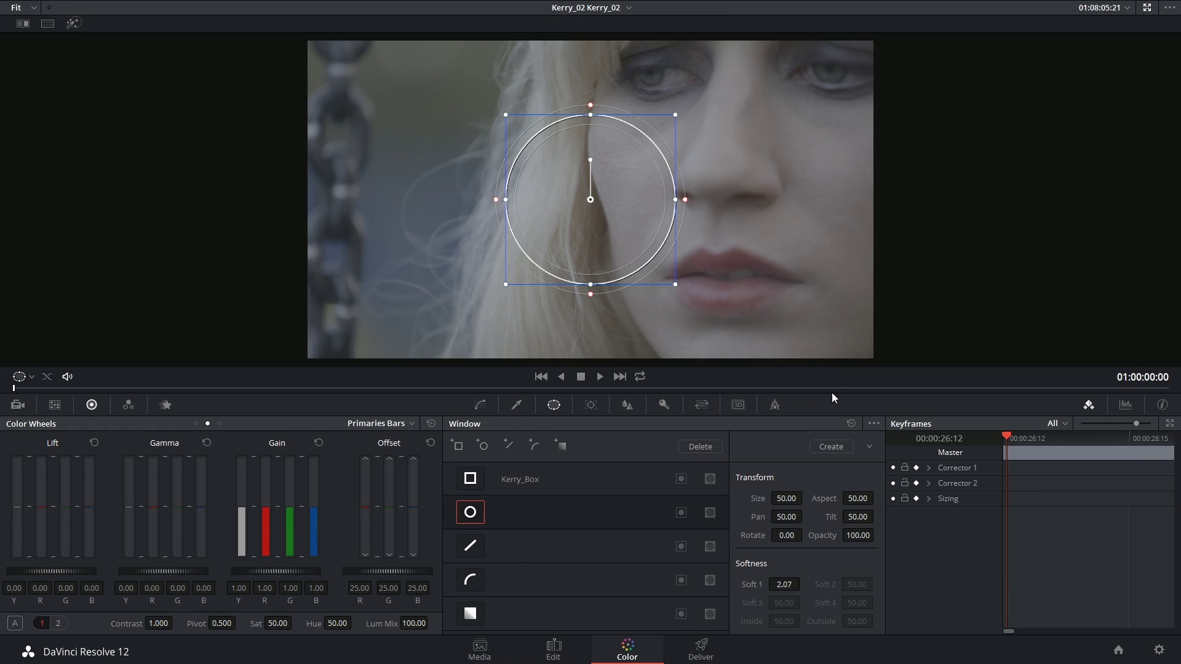
drag(623, 200, 817, 190)
mouse_move(709, 106)
mouse_down()
mouse_move(707, 130)
mouse_move(708, 96)
mouse_up()
mouse_move(602, 100)
mouse_down()
mouse_move(582, 81)
mouse_move(592, 92)
mouse_move(577, 91)
mouse_move(600, 97)
mouse_up()
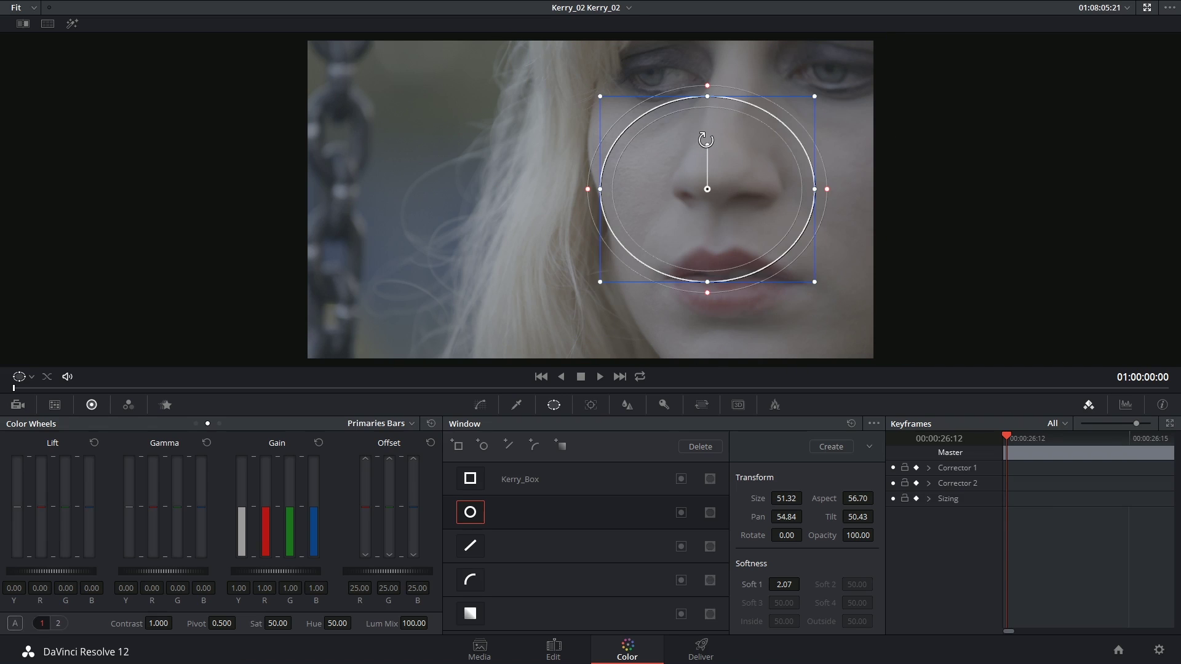
drag(707, 145, 562, 195)
click(72, 23)
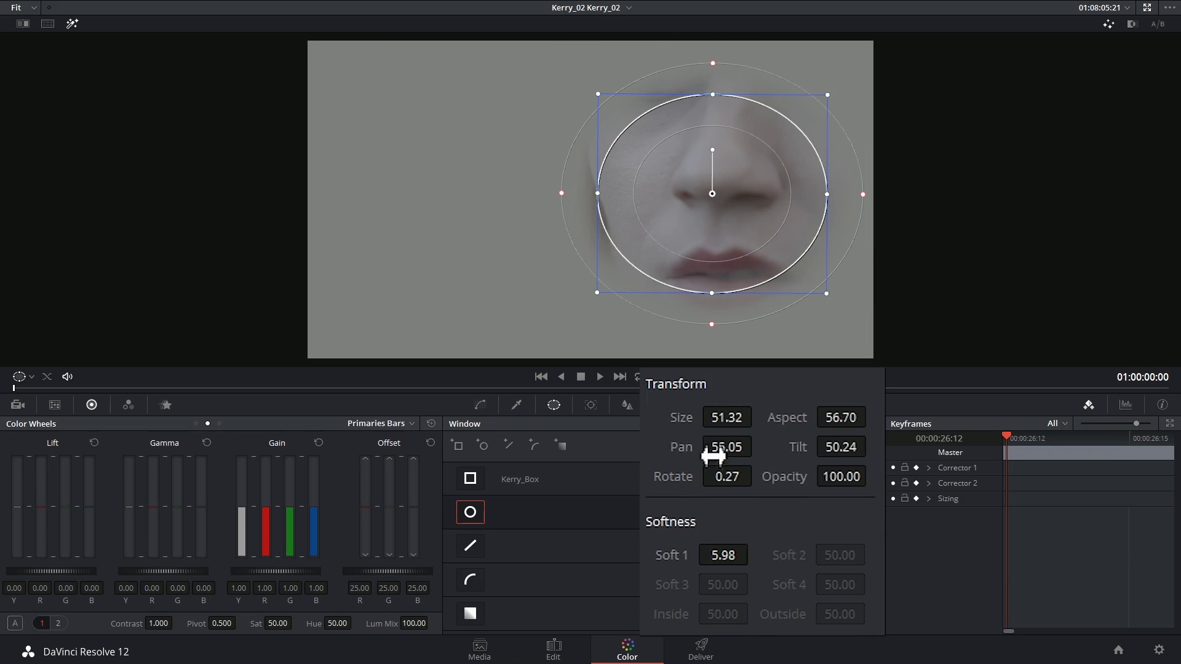
Set the circle's size to 72.22, aspect 46.74, pan 57.30 and tilt 50.52, and check the picture with the Qualifier palette.
drag(736, 430, 806, 497)
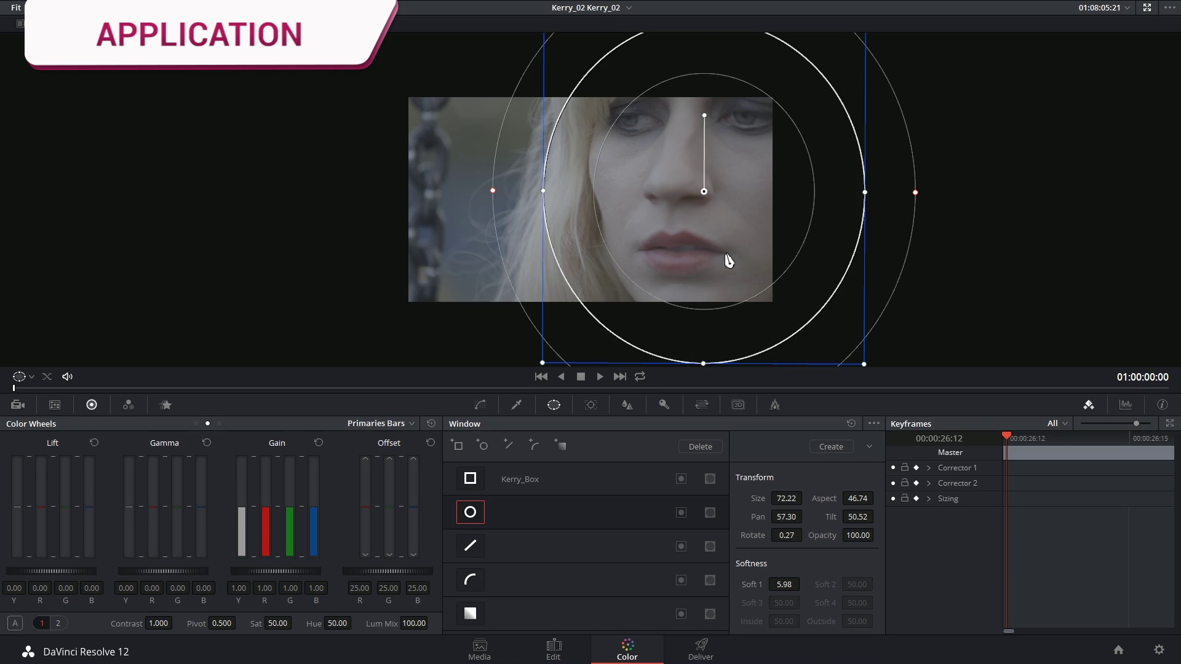
click(514, 407)
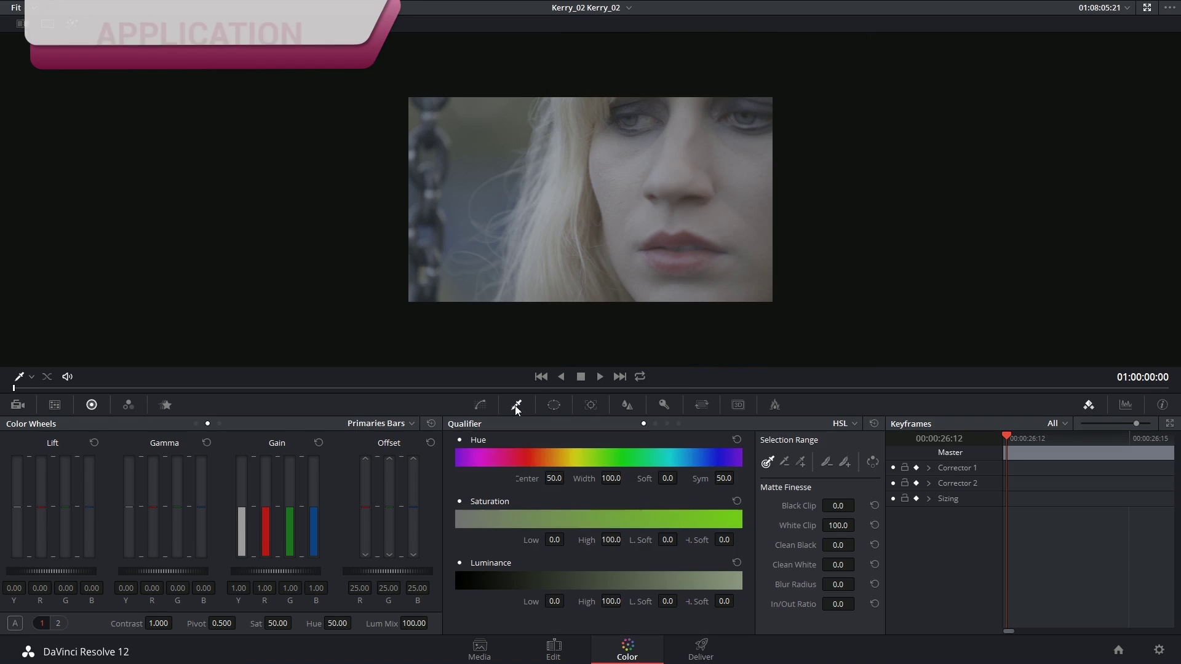
click(554, 407)
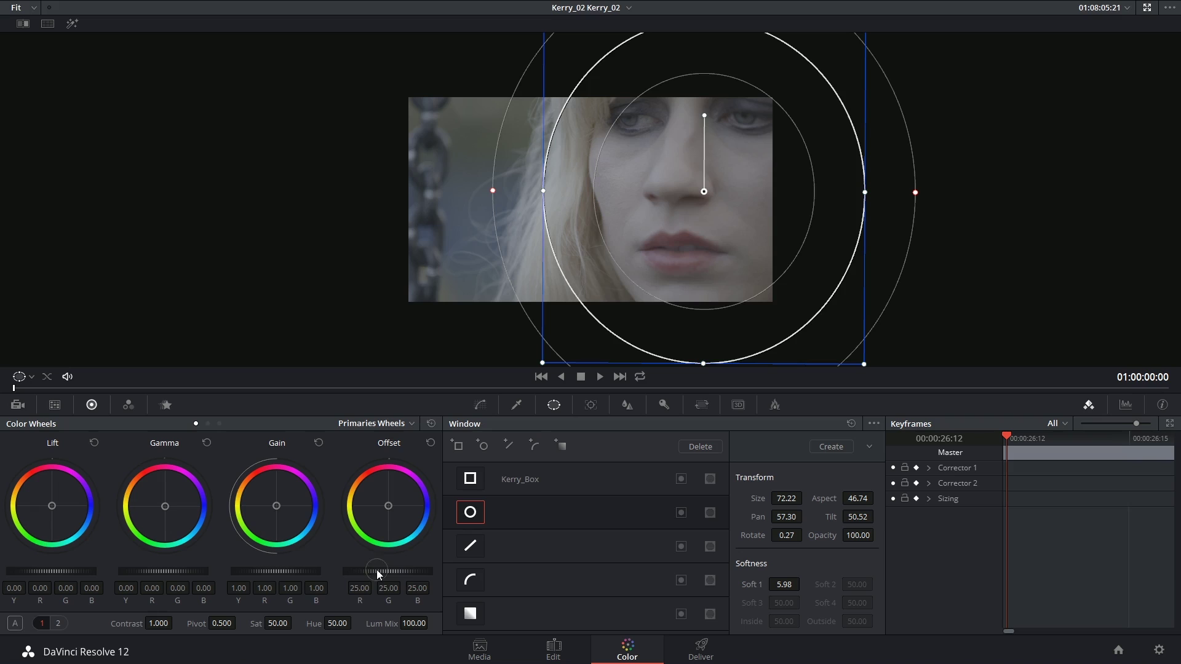
Grade inside the circle with Offset 37.05, contrast 1.488, pivot 0.564 and saturation 74.80, and hide the window outline.
drag(416, 567, 357, 567)
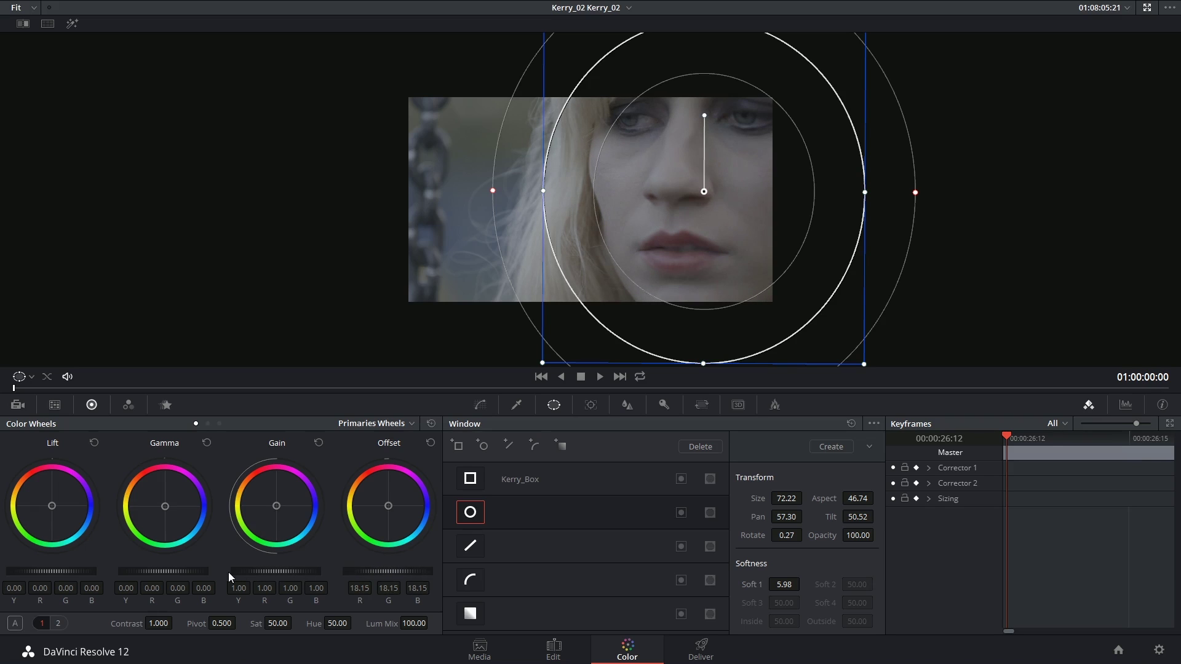
drag(152, 624, 173, 624)
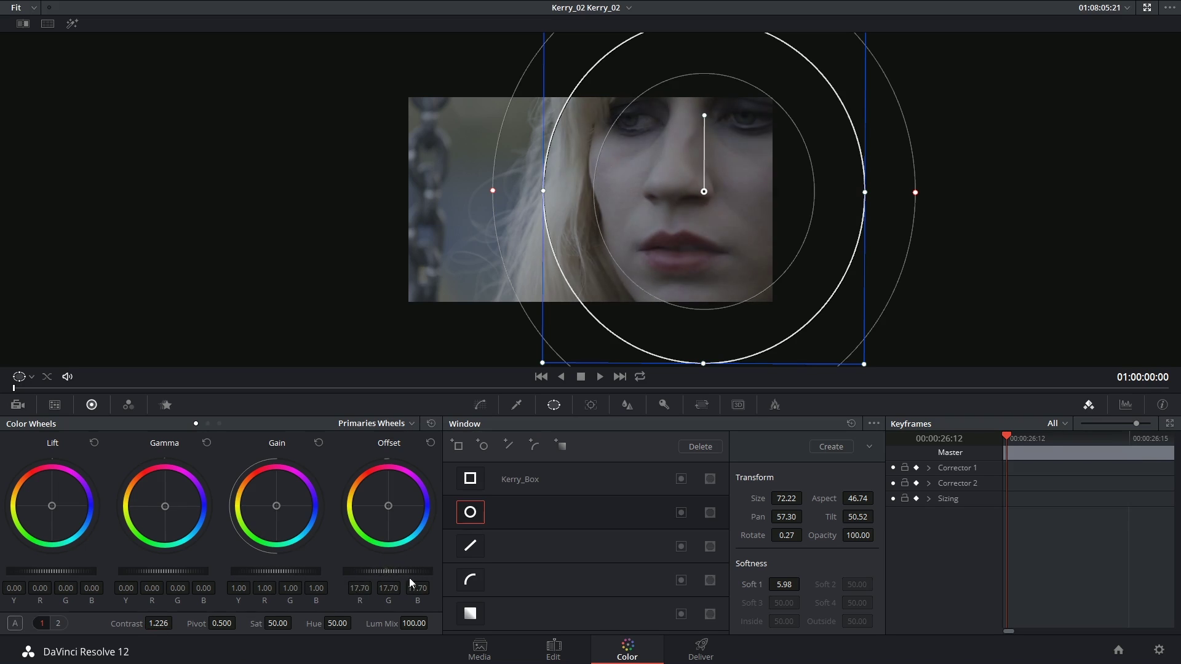
drag(409, 573, 570, 570)
drag(276, 623, 352, 615)
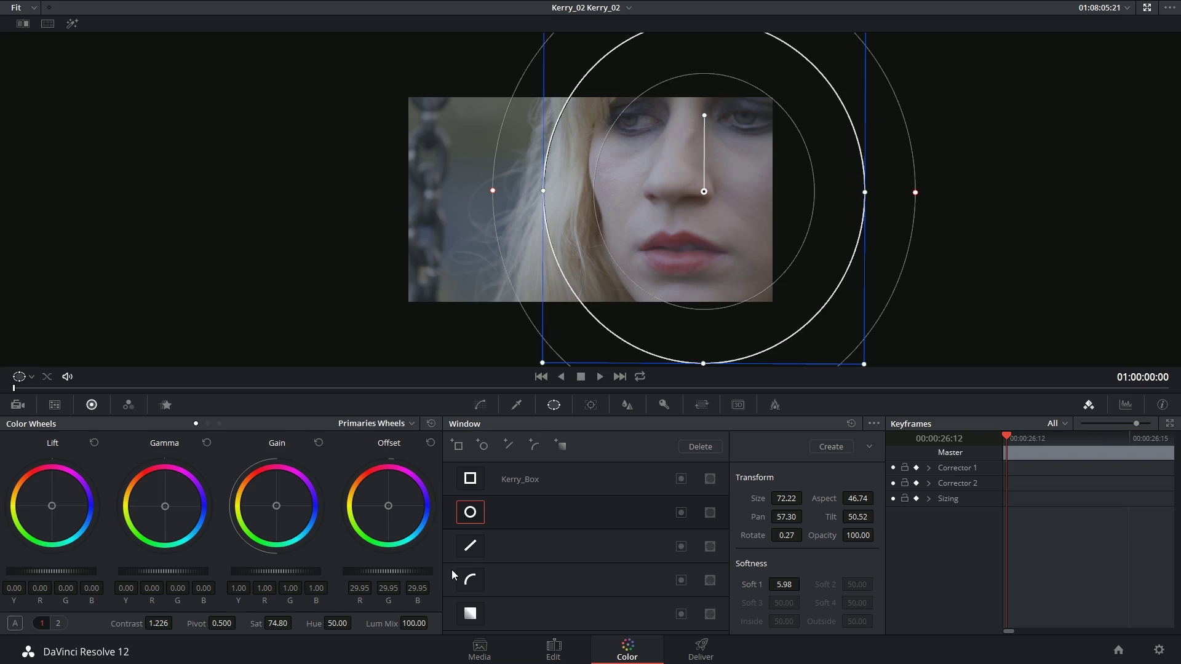
drag(157, 623, 236, 623)
drag(389, 571, 443, 576)
key(shift+`)
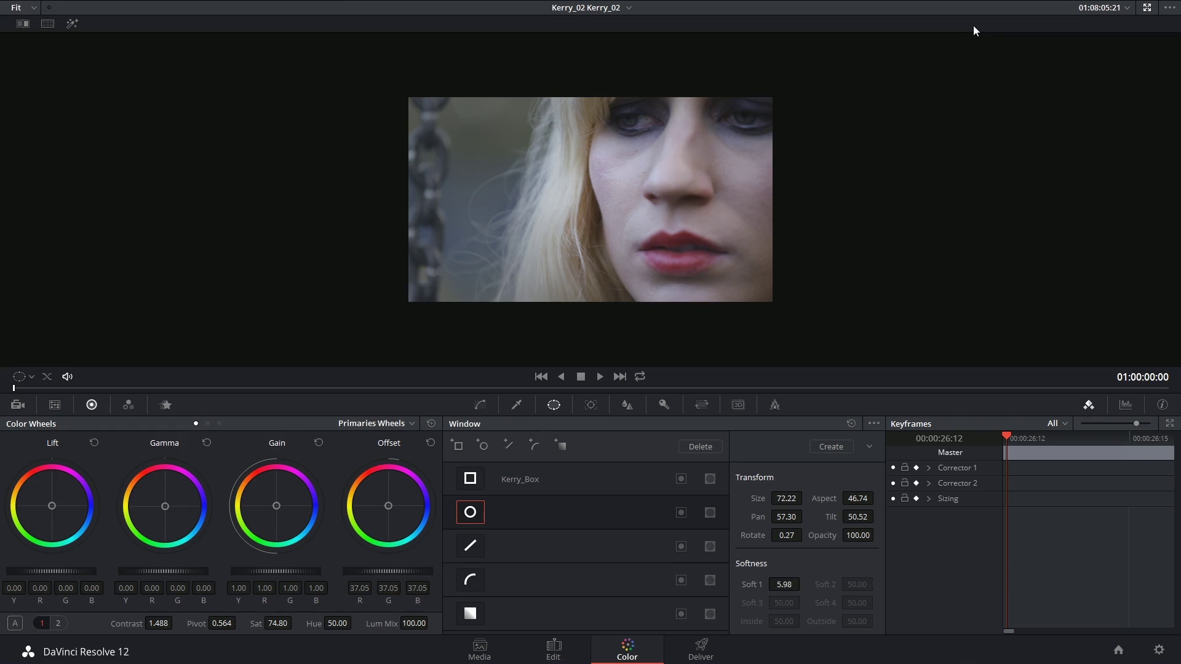
Add a serial node after node 02 and activate its circular window, showing the Power Window outline in the enlarged viewer.
key(alt+f)
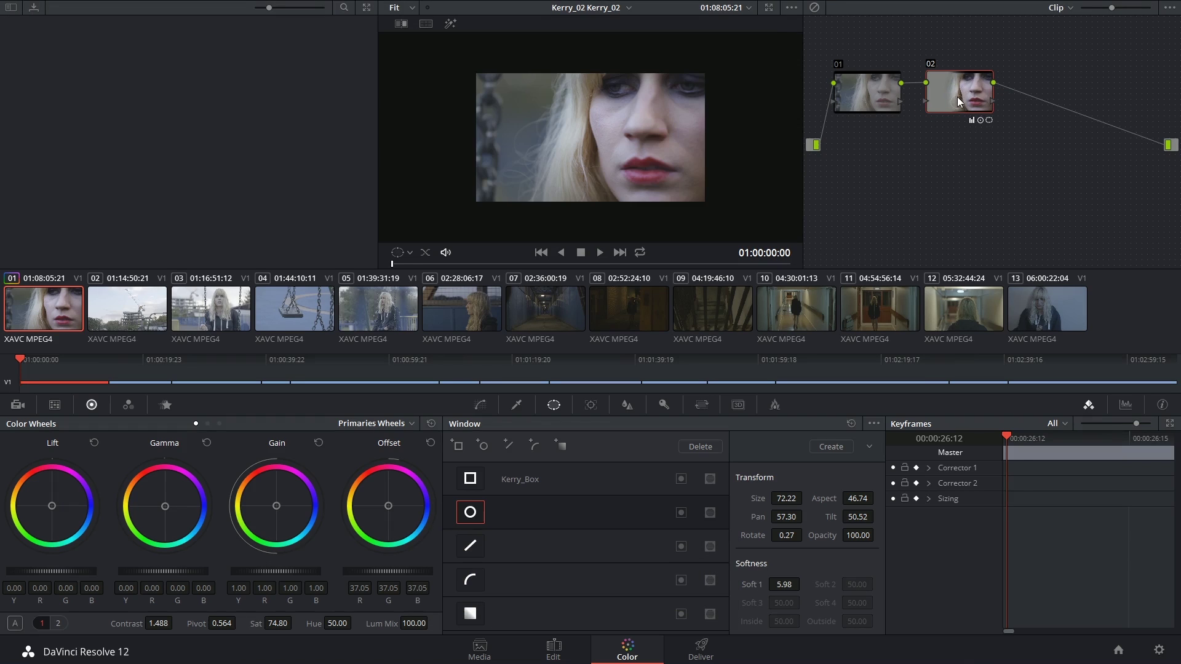
key(alt+s)
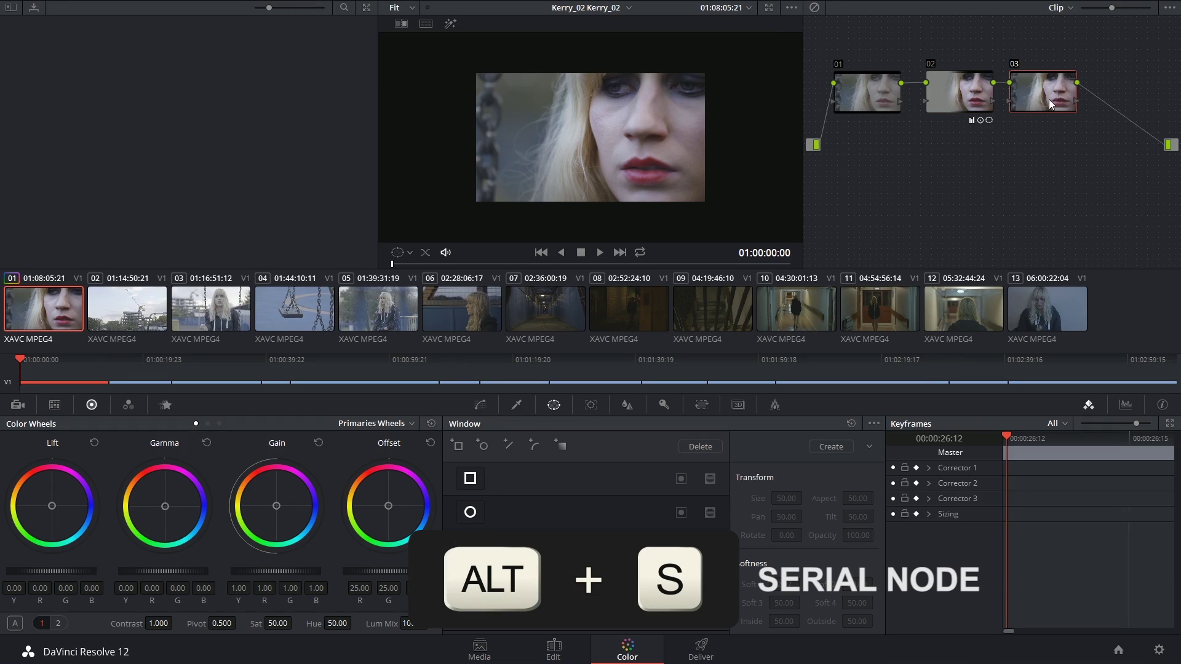
click(478, 514)
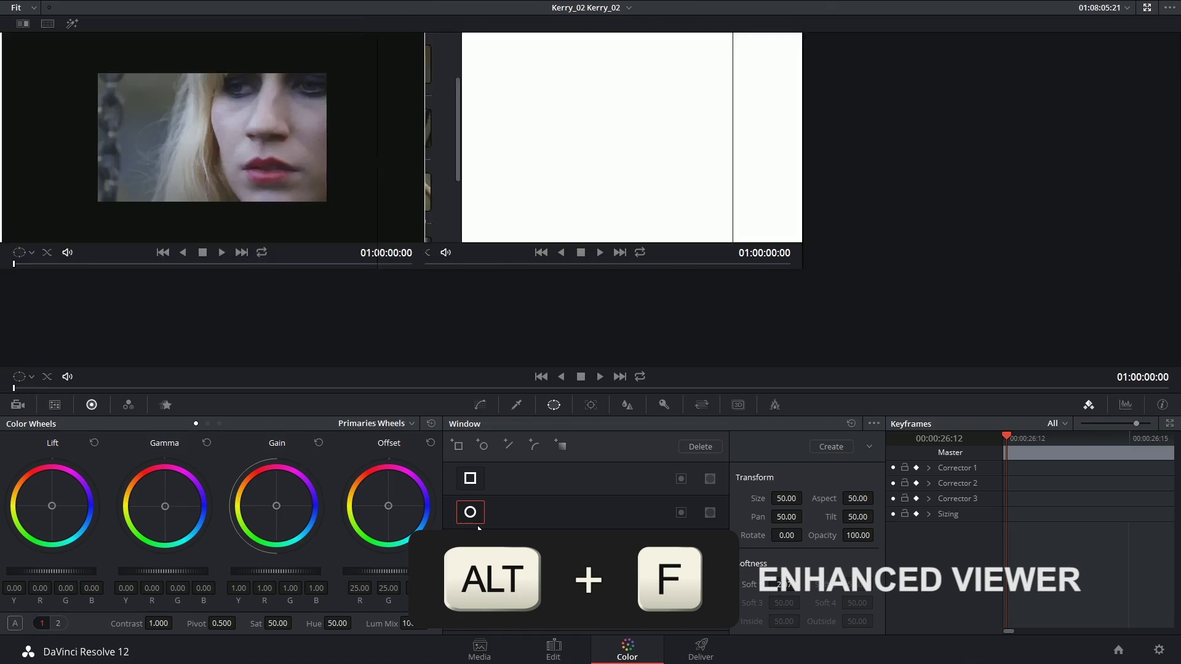
key(alt+f)
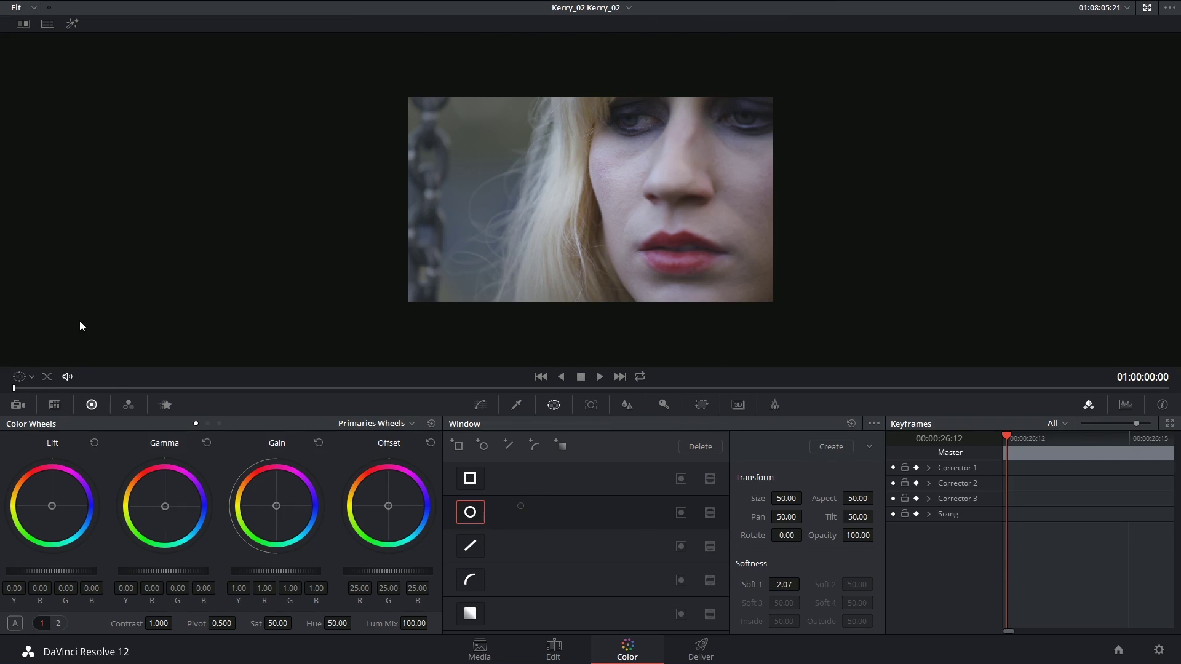
click(32, 378)
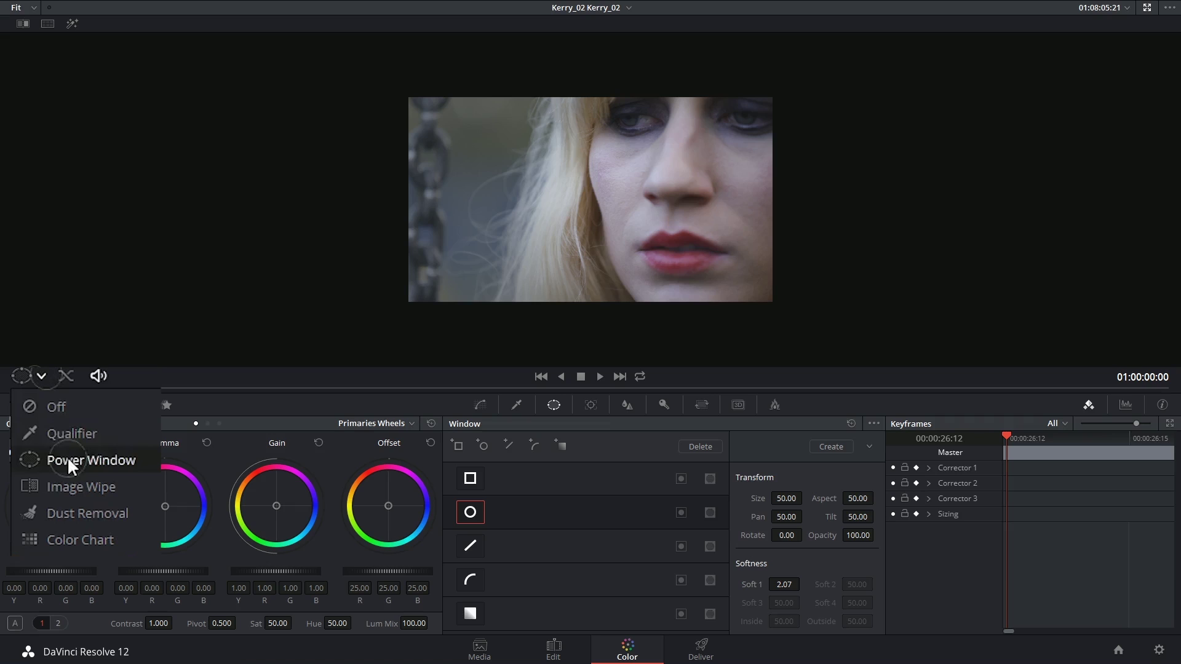
click(67, 460)
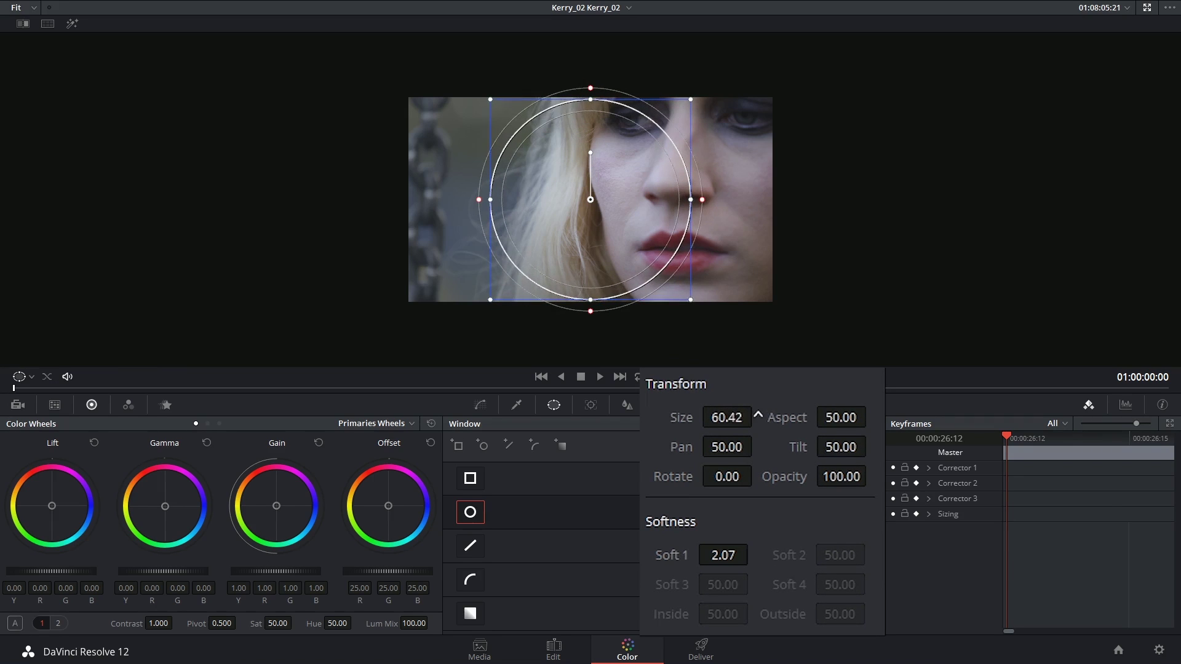
Shape the circle to size 60.52 and aspect 72.32, and darken the area outside it by inverting it with Offset 7.65.
drag(758, 417, 741, 435)
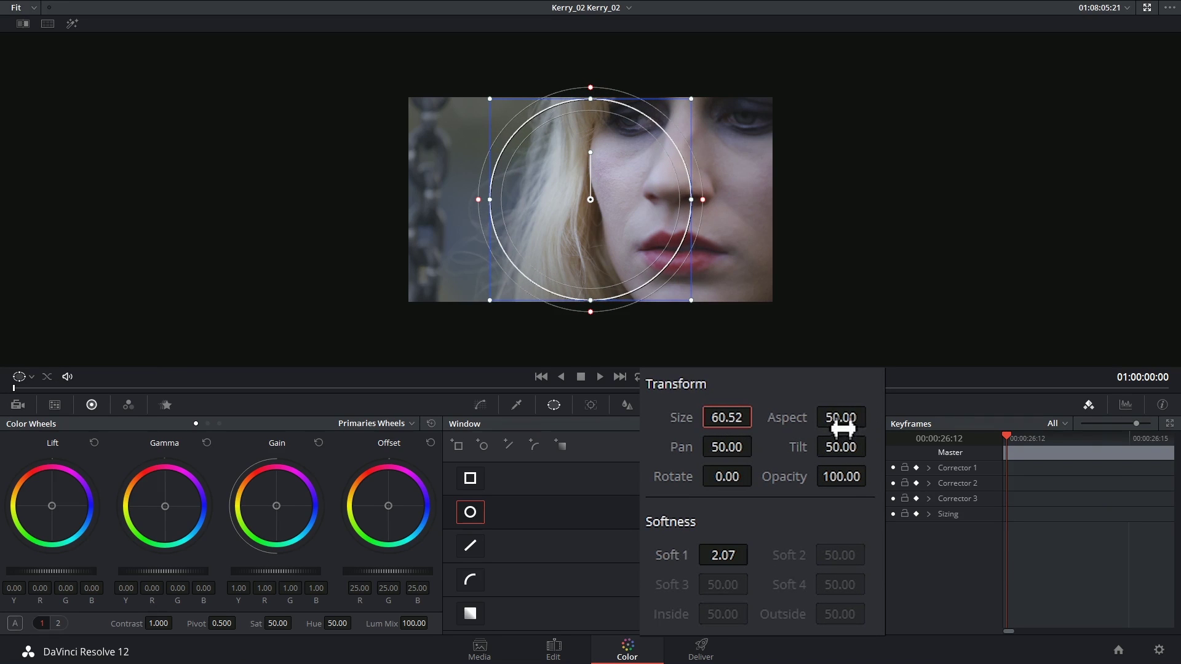
drag(843, 429, 883, 429)
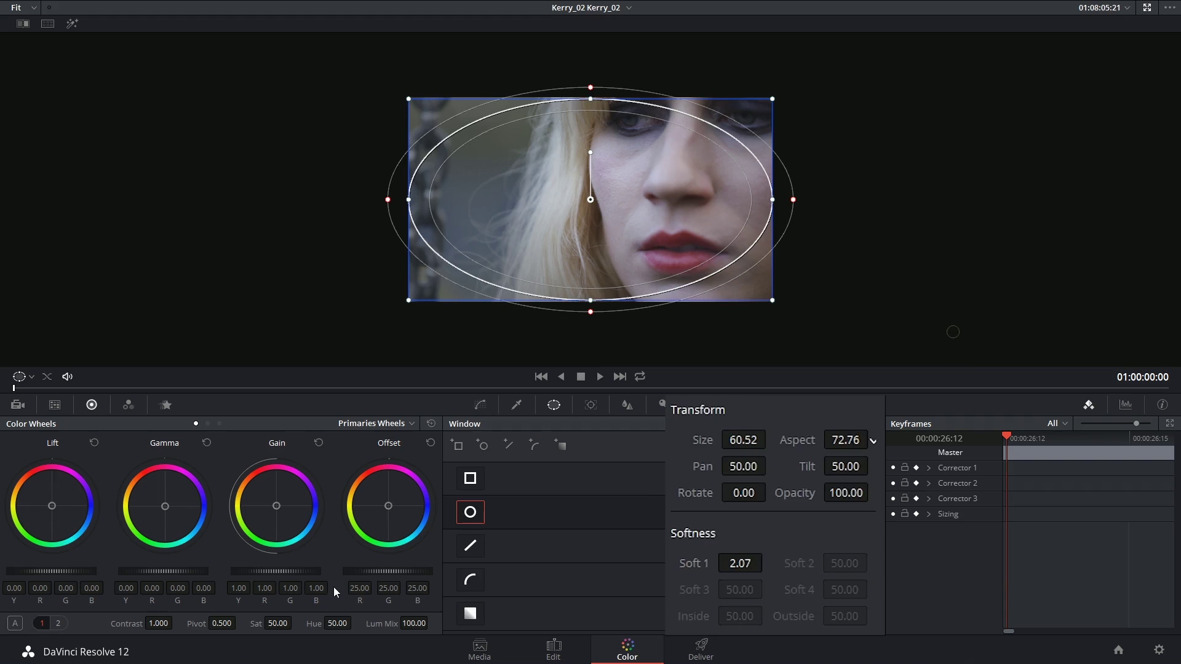
drag(396, 566, 18, 542)
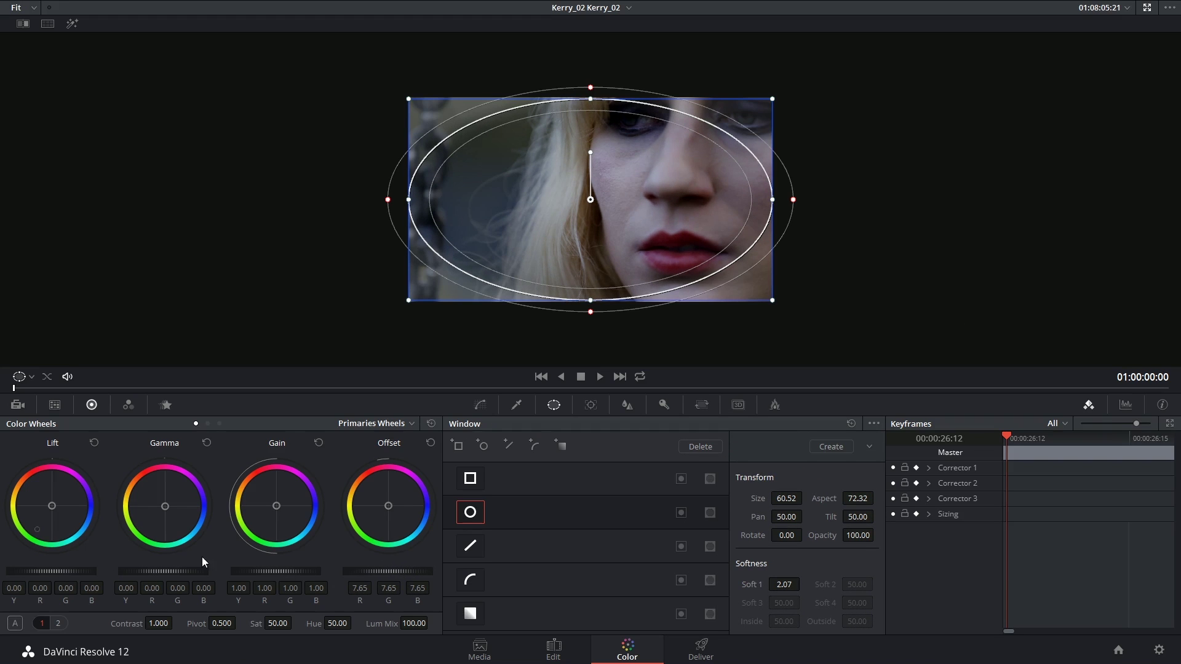
click(681, 513)
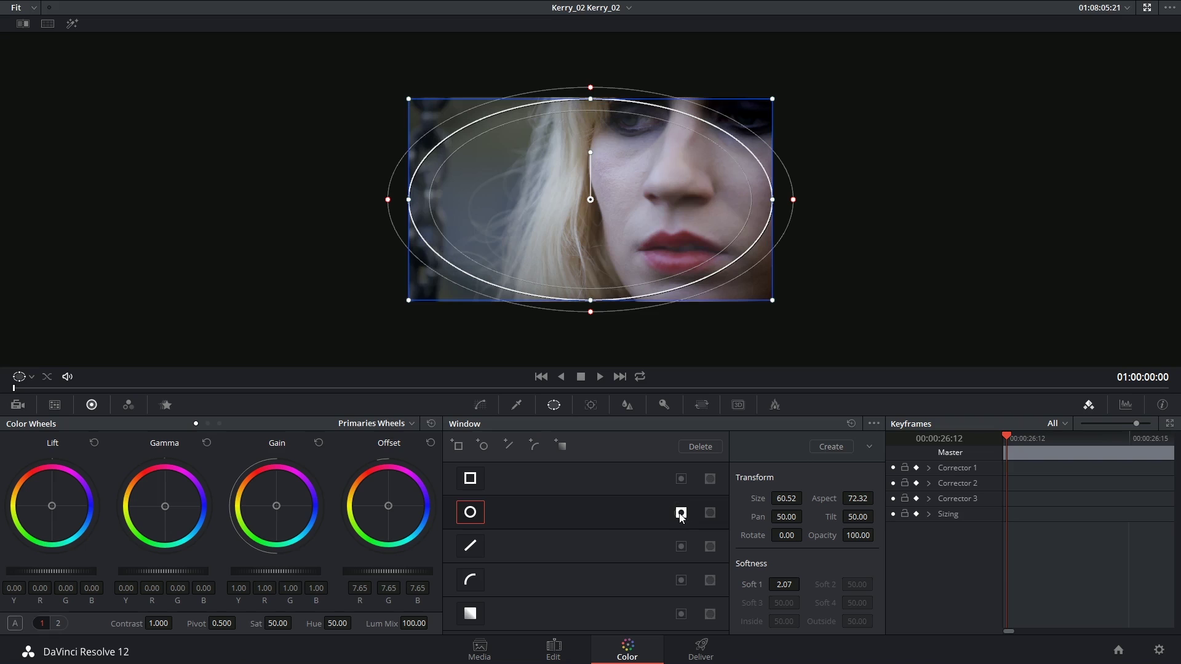
Hide the window outline and adjust the inverted circle's edge softness and size.
click(30, 377)
click(71, 410)
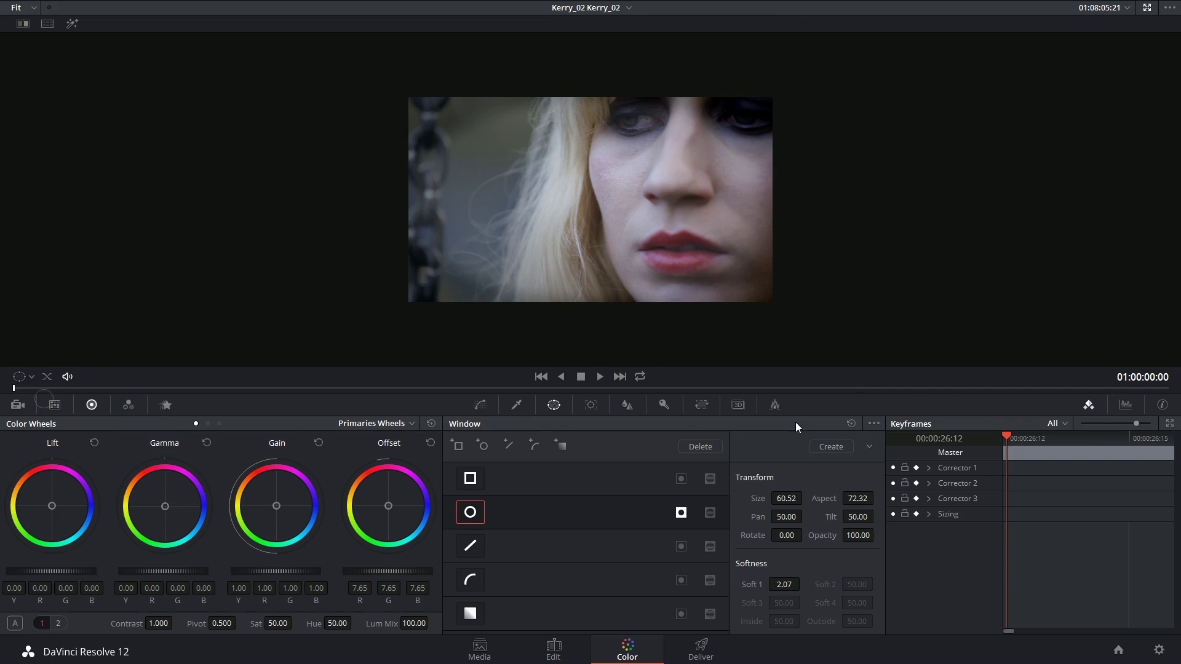
drag(784, 586, 754, 559)
drag(719, 413, 769, 417)
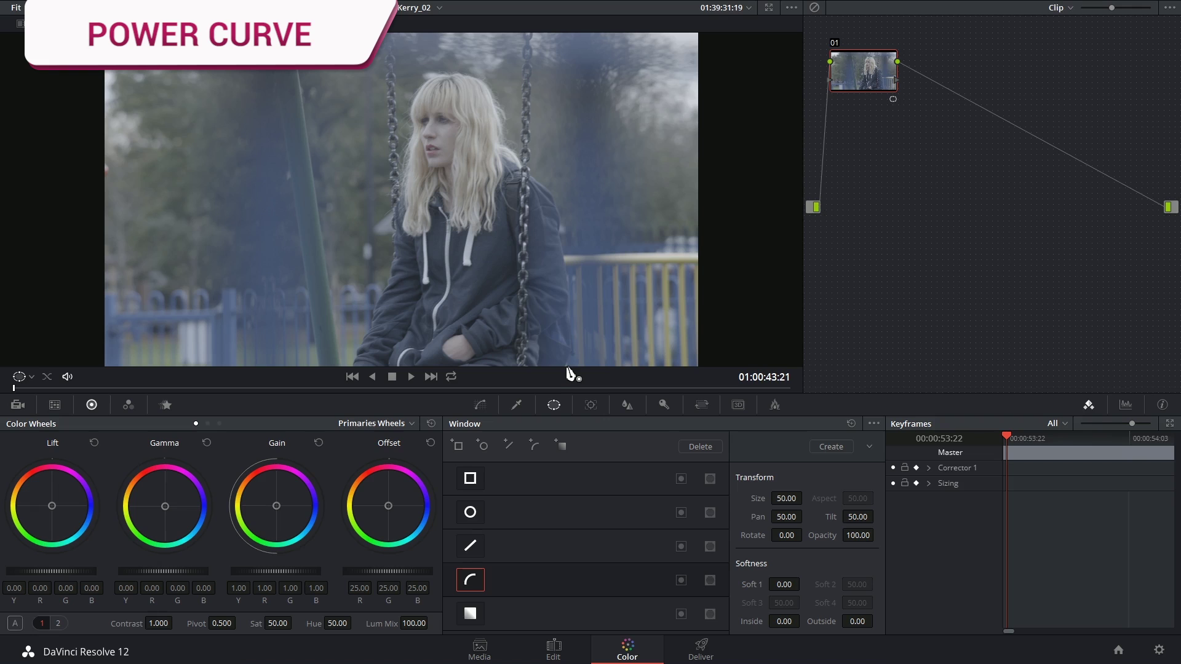
Trace a closed Power Curve around the woman on the swing, from the jacket's back over her head and down past the frame's lower edge.
click(565, 365)
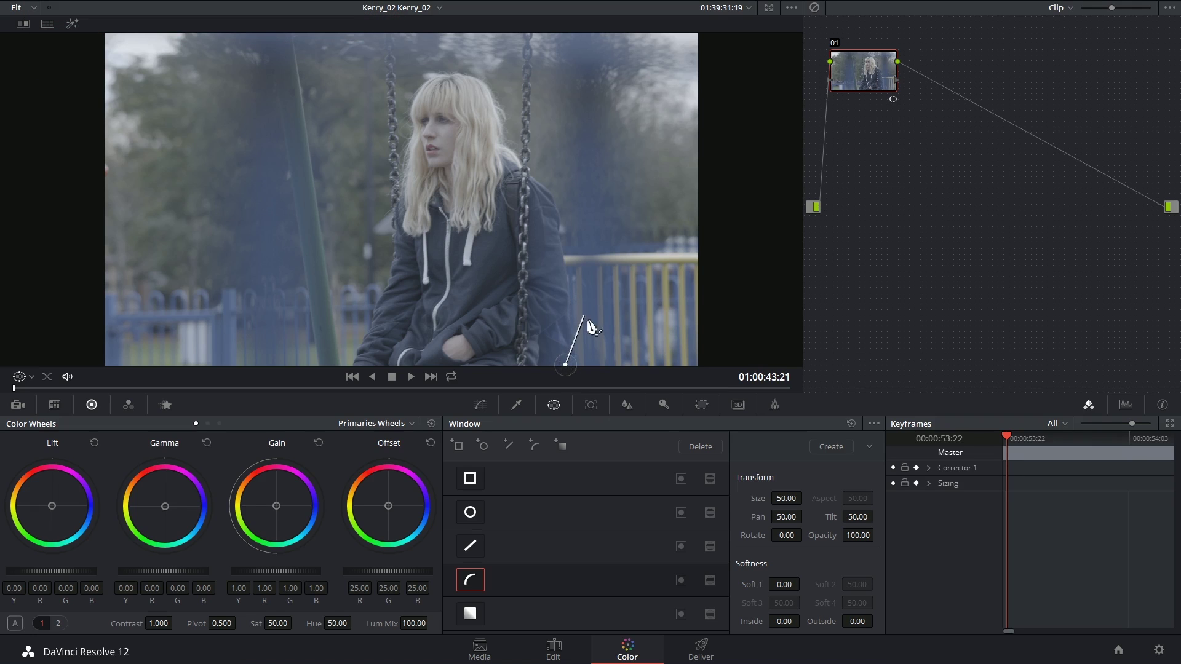
click(569, 268)
click(551, 195)
click(505, 140)
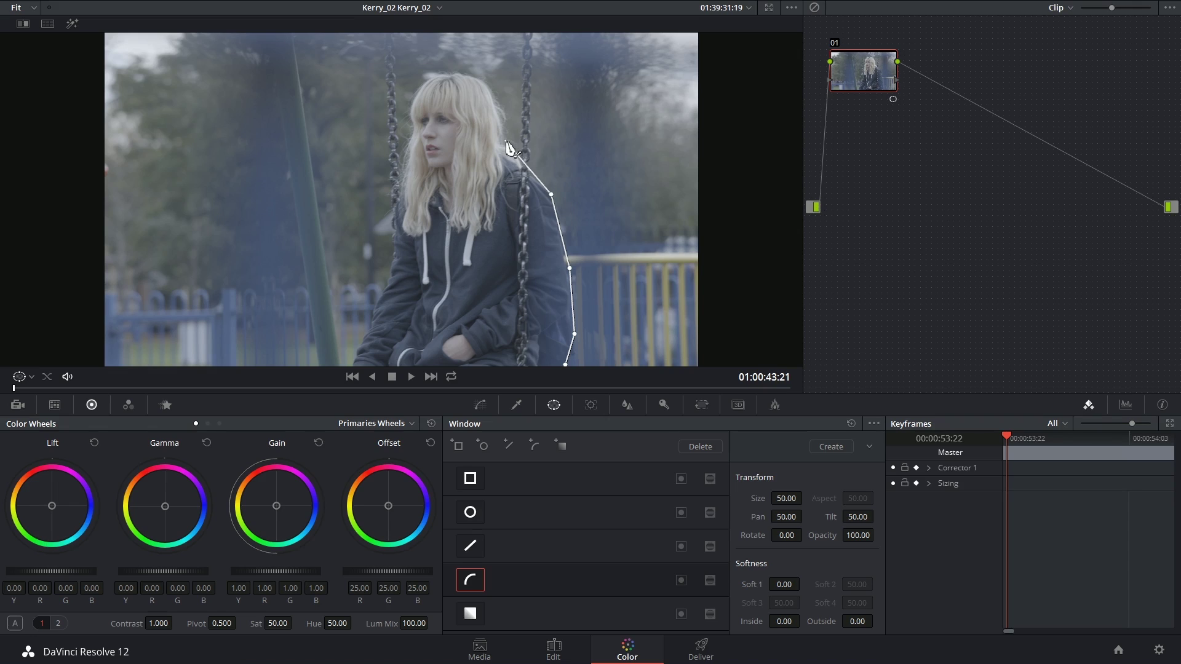
click(491, 85)
click(462, 68)
click(452, 72)
mouse_move(444, 74)
mouse_down()
mouse_move(426, 70)
mouse_move(429, 91)
mouse_move(424, 71)
mouse_up()
click(410, 105)
click(403, 176)
click(392, 196)
click(392, 220)
click(392, 244)
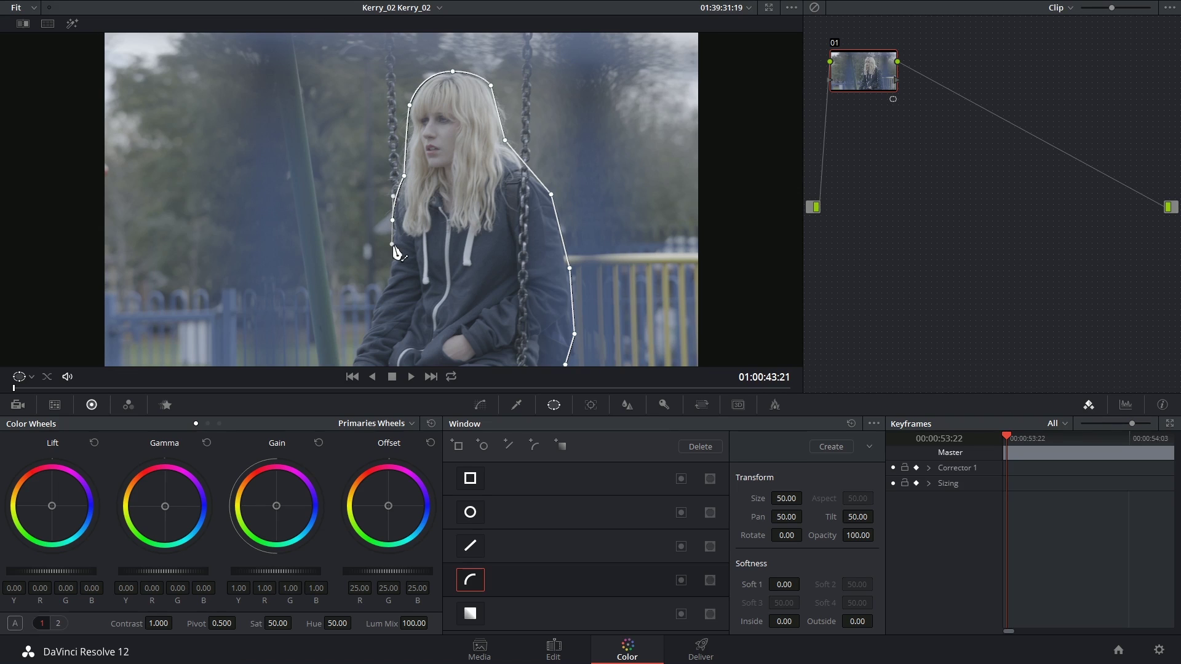
click(387, 283)
scroll(353, 345, down, 1)
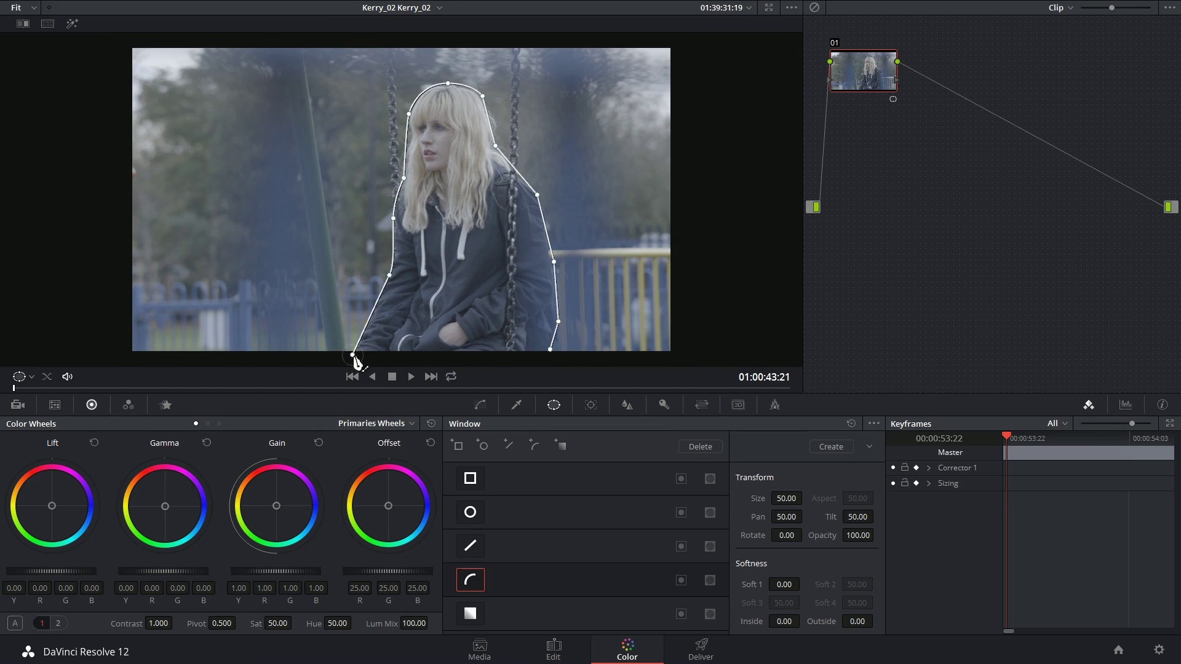
click(352, 355)
scroll(482, 360, down, 1)
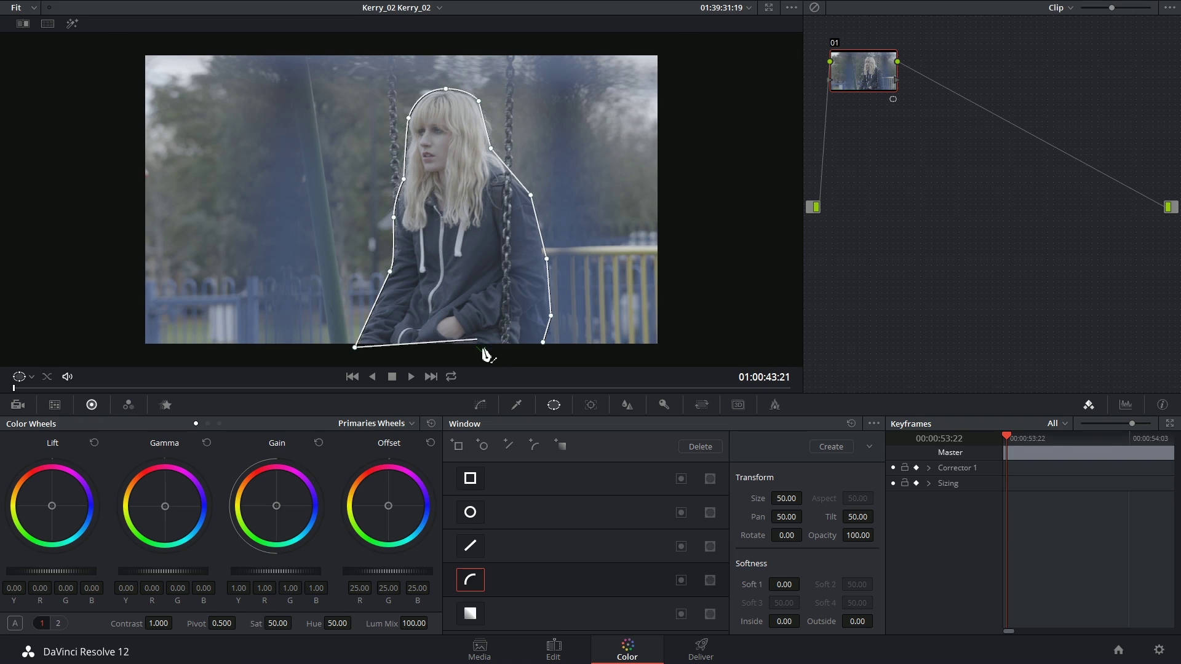
click(515, 363)
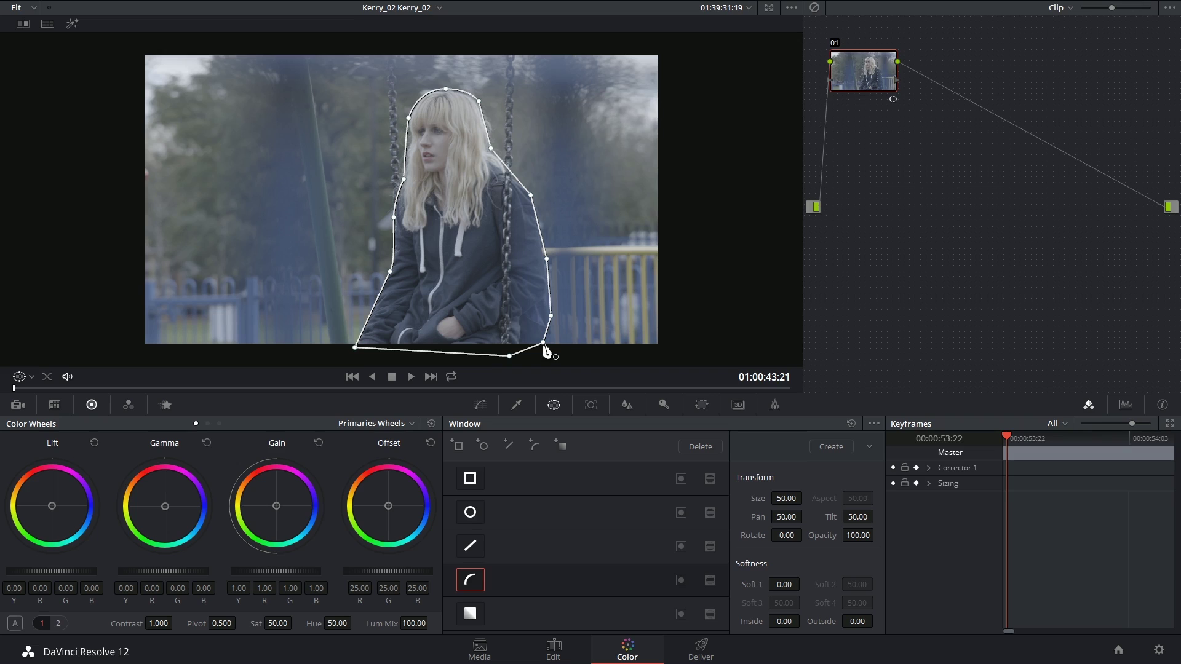
click(543, 343)
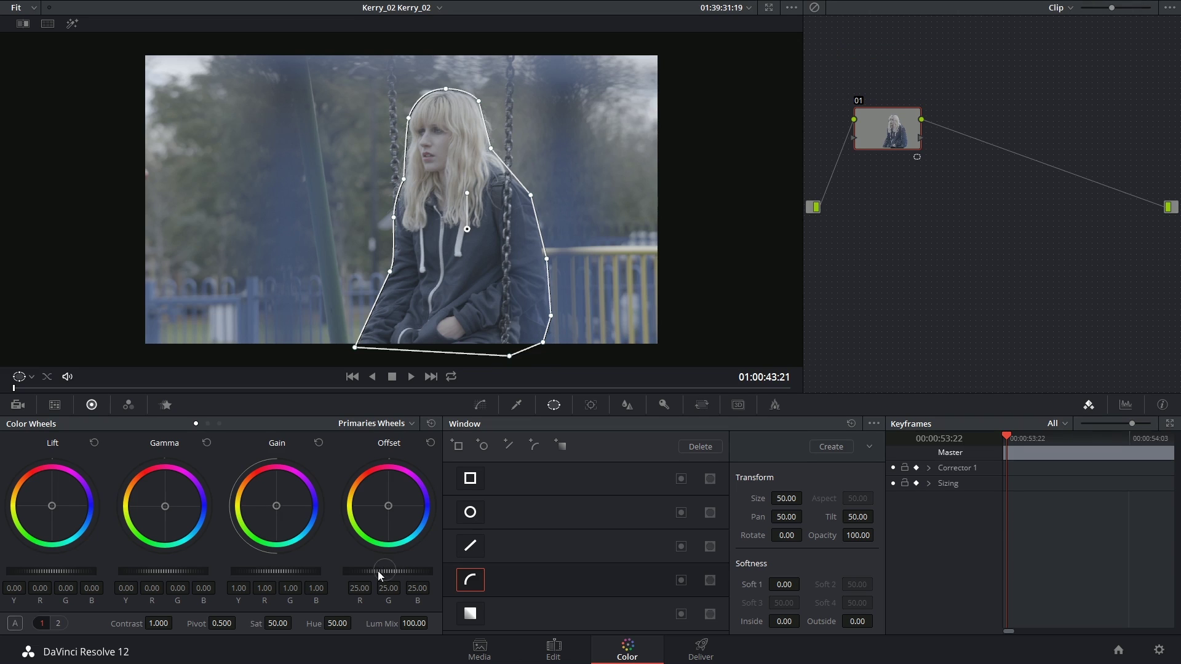
Grade inside the curve with Offset 21.30 and contrast 1.260, and soften its edge to 1.68, leaving the outline hidden.
drag(368, 571, 300, 578)
drag(159, 624, 178, 622)
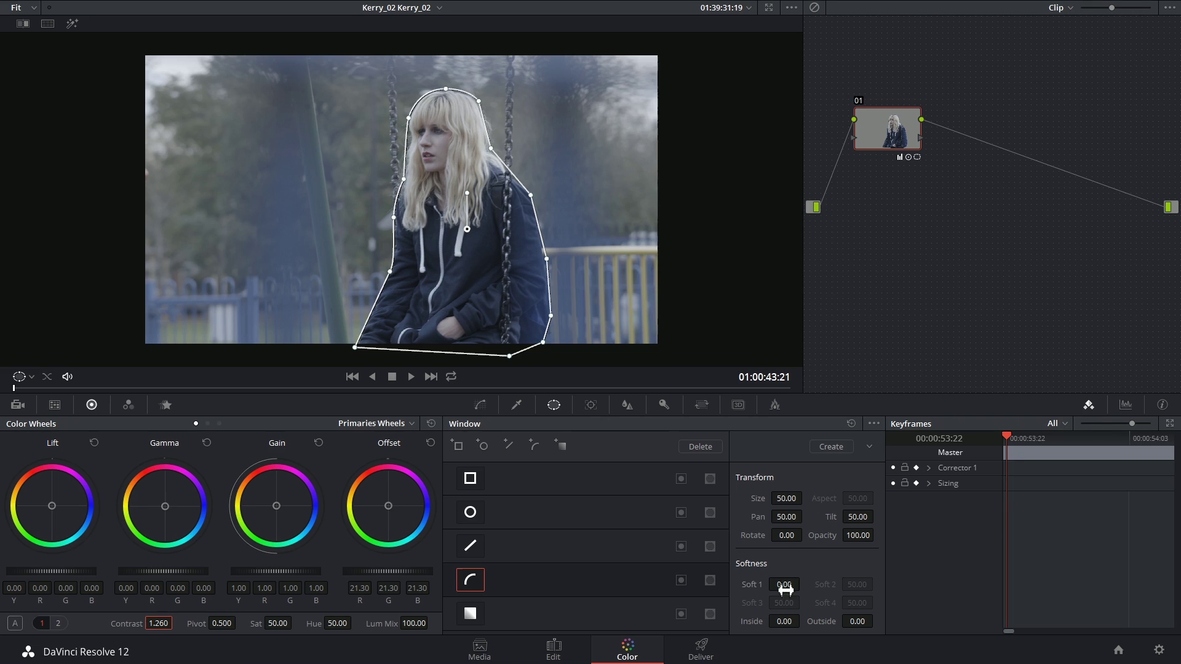
drag(784, 587, 804, 586)
click(26, 372)
click(39, 396)
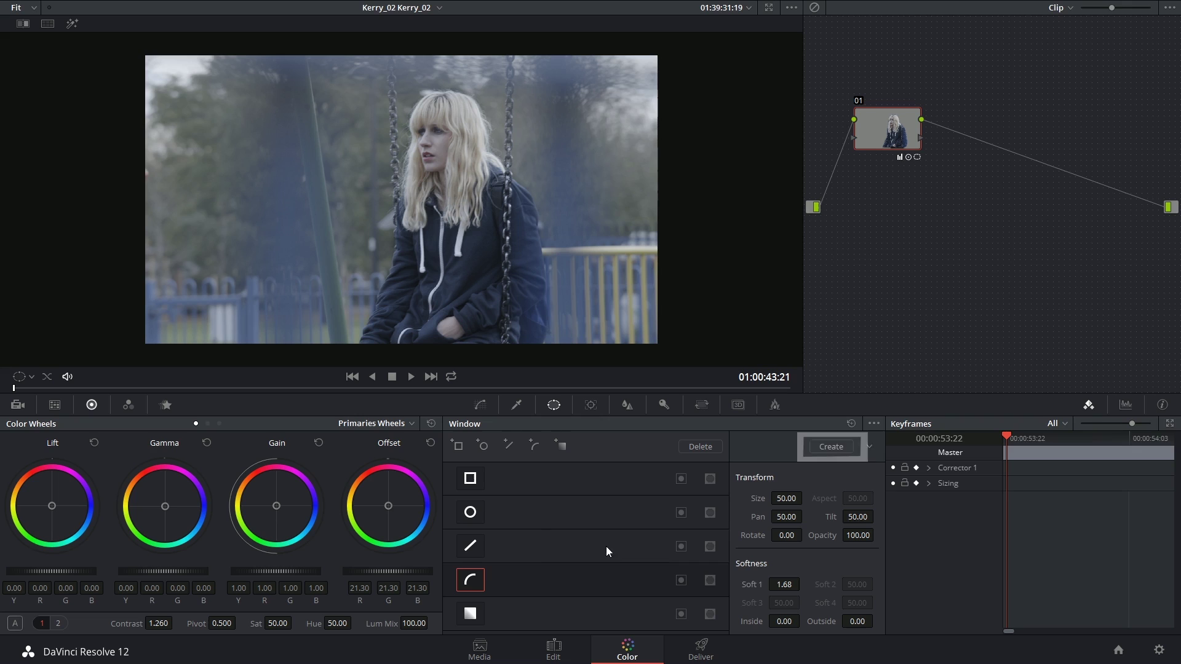
Save the curve as a Power Windows preset named Kerry_Swing and open the preset list.
click(830, 446)
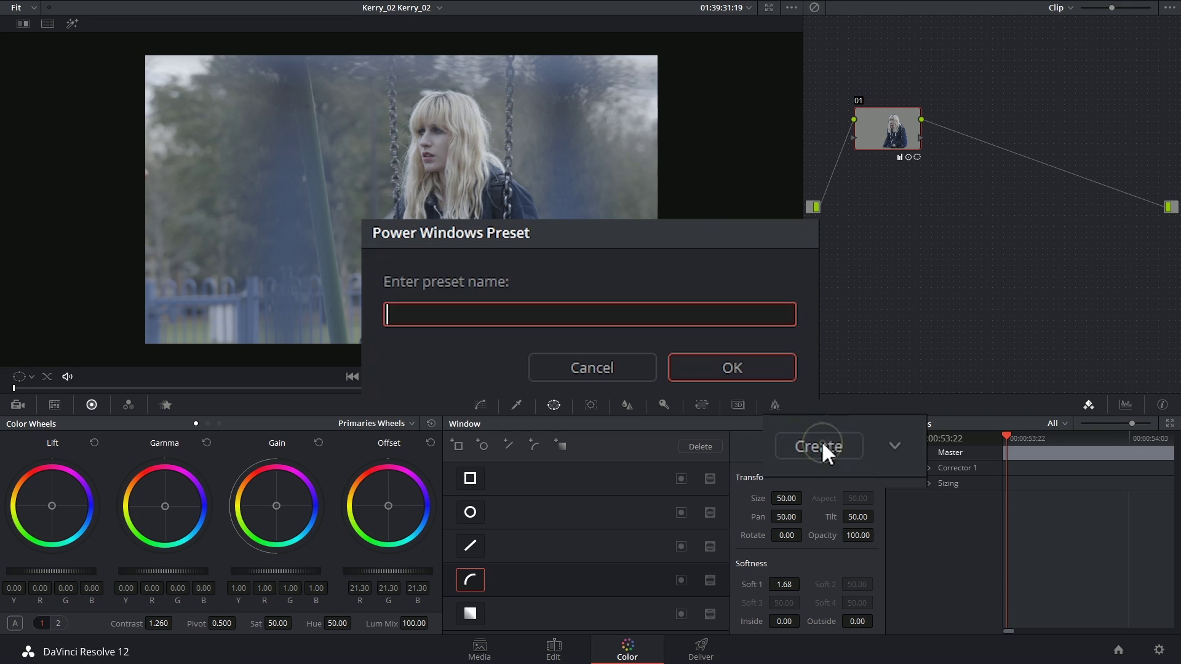
text(Ke)
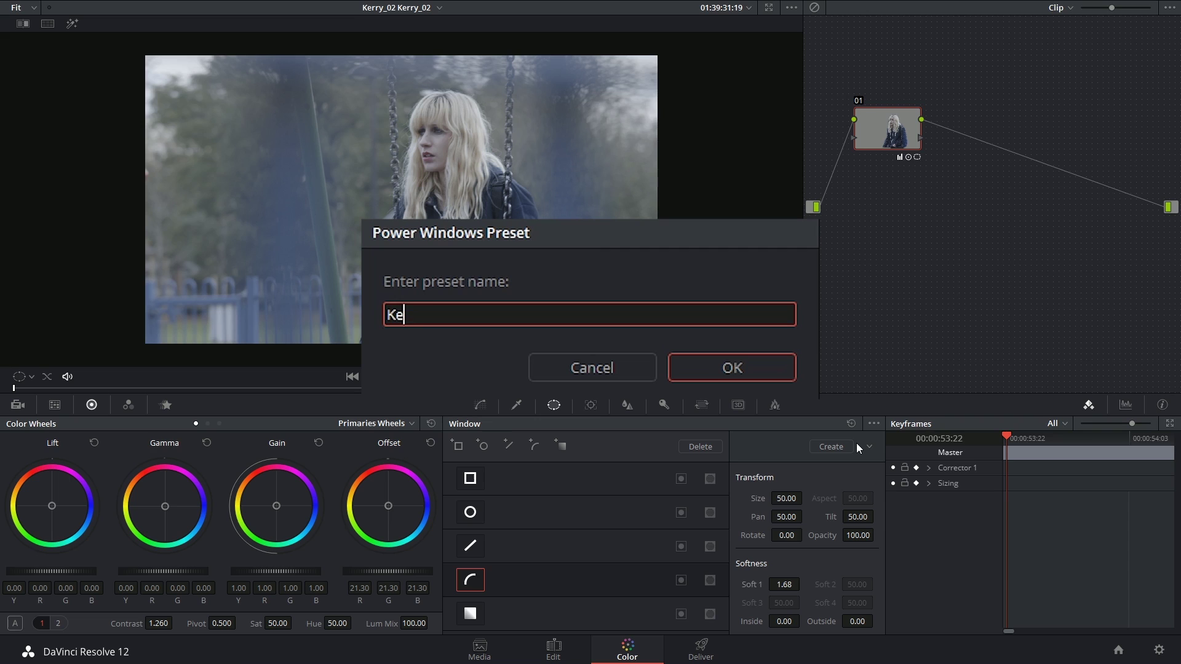
text(rry_Swing)
key(Return)
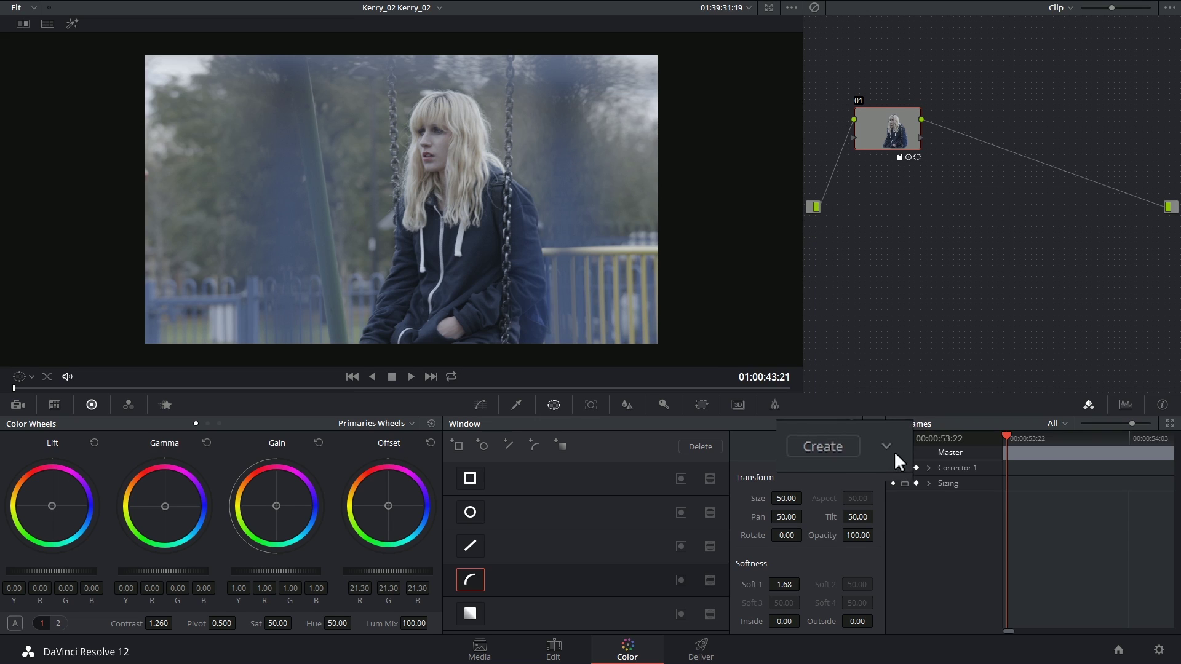
click(870, 447)
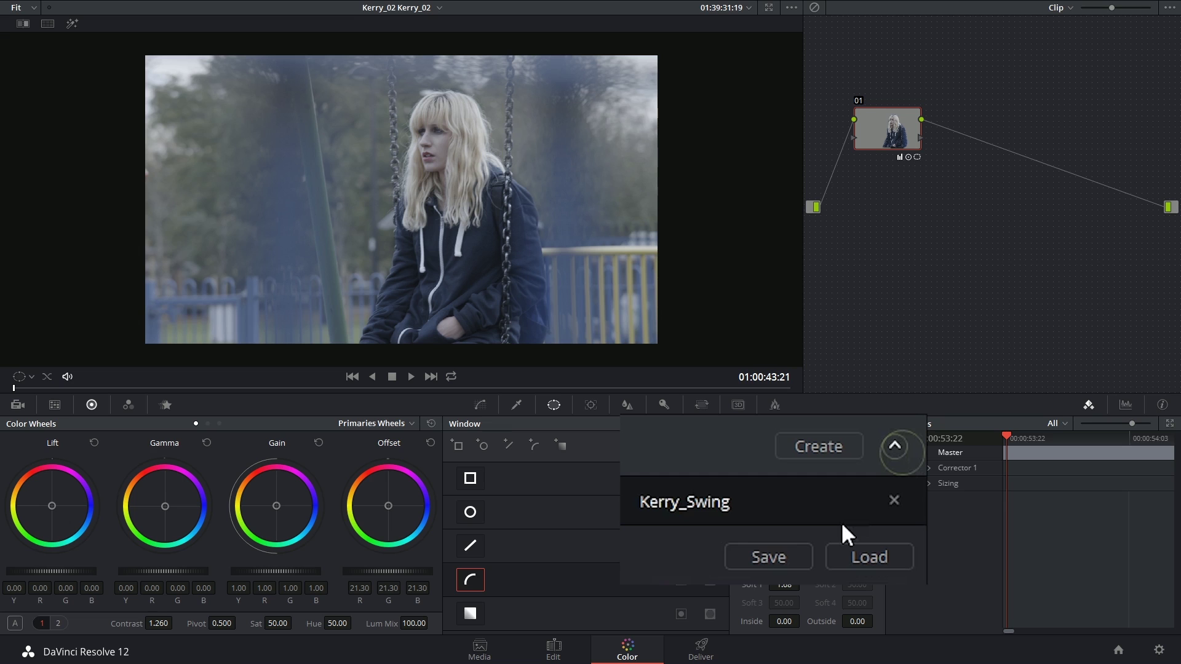